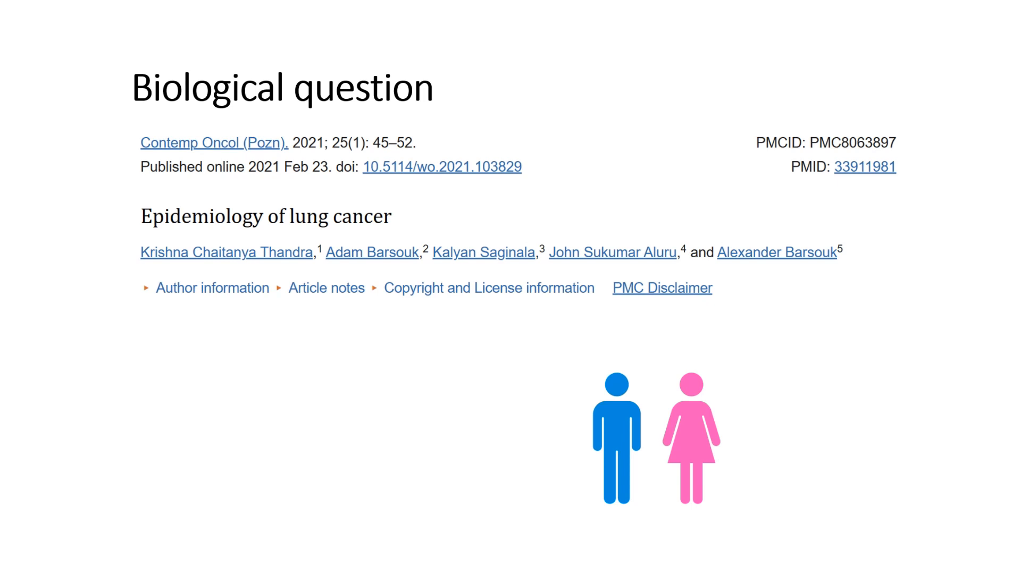
key(Right)
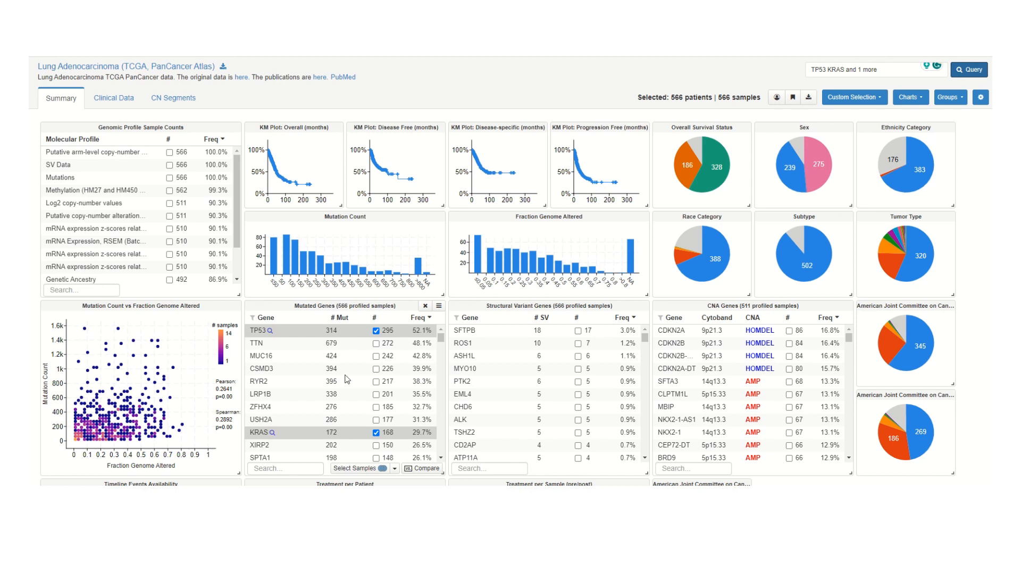
Review the selected genes in the mutated genes table and query the study for TP53, KRAS and KEAP1
scroll(347, 382, down, 2)
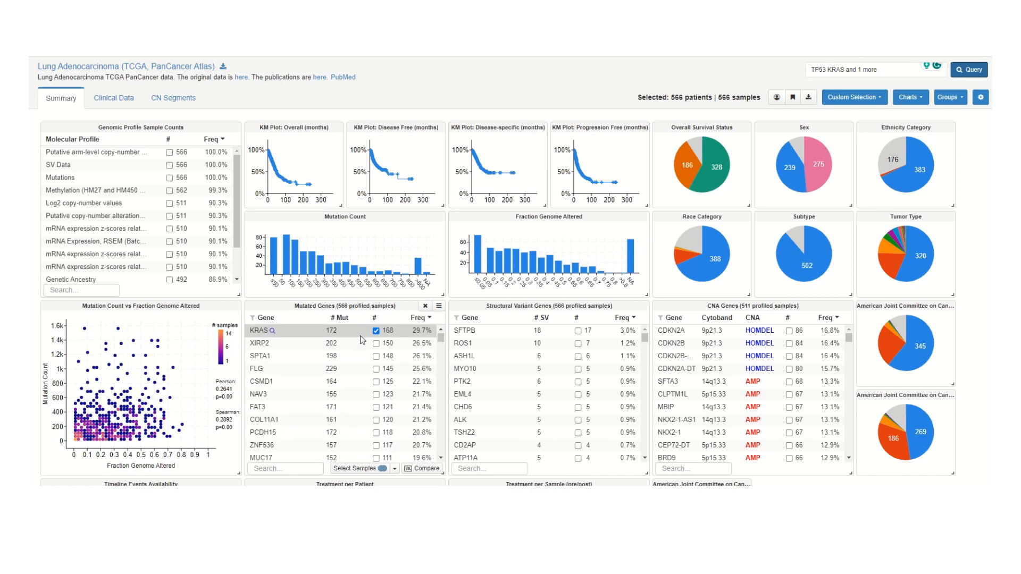
scroll(359, 348, down, 2)
scroll(359, 351, down, 1)
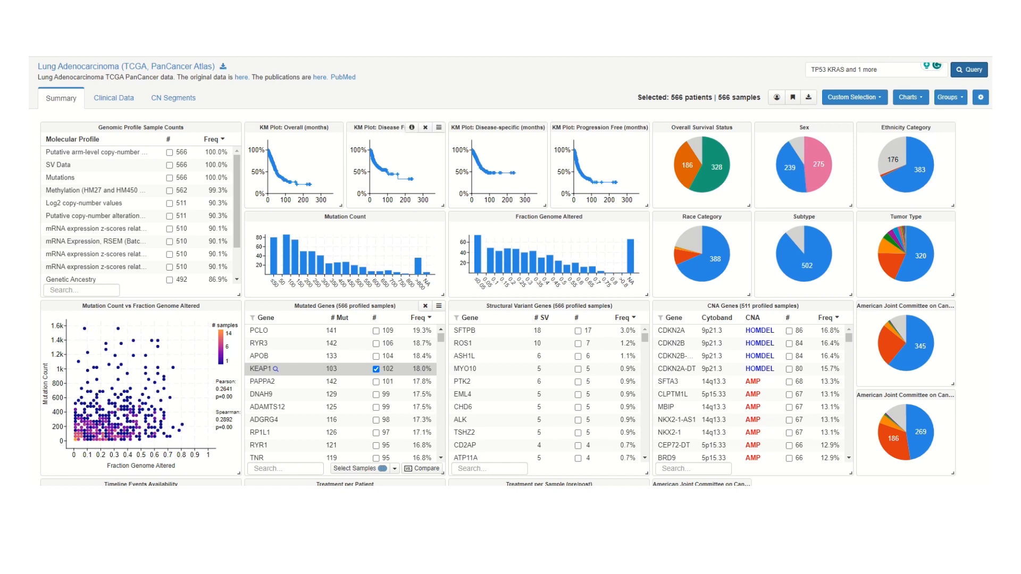
click(887, 69)
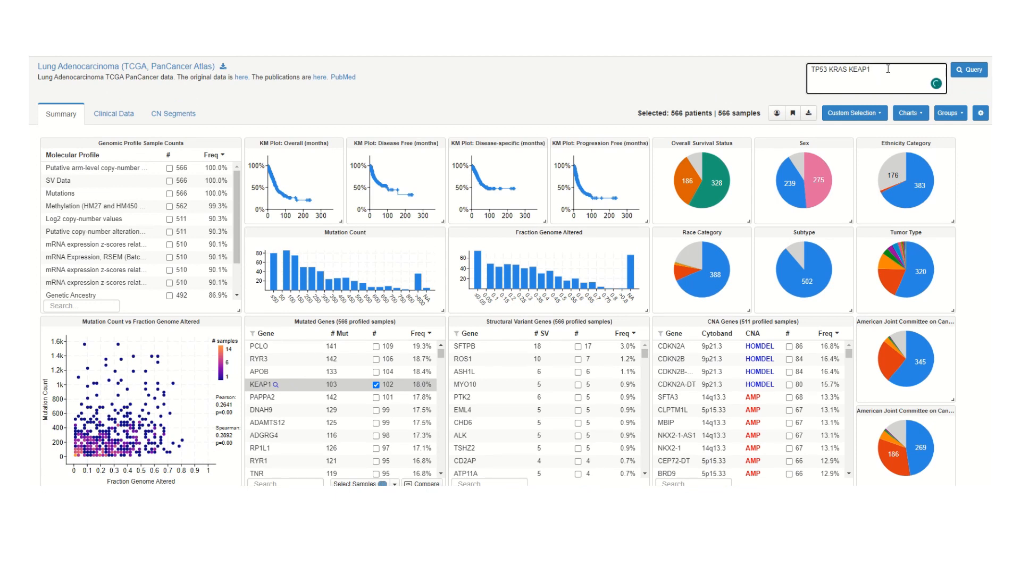
click(969, 69)
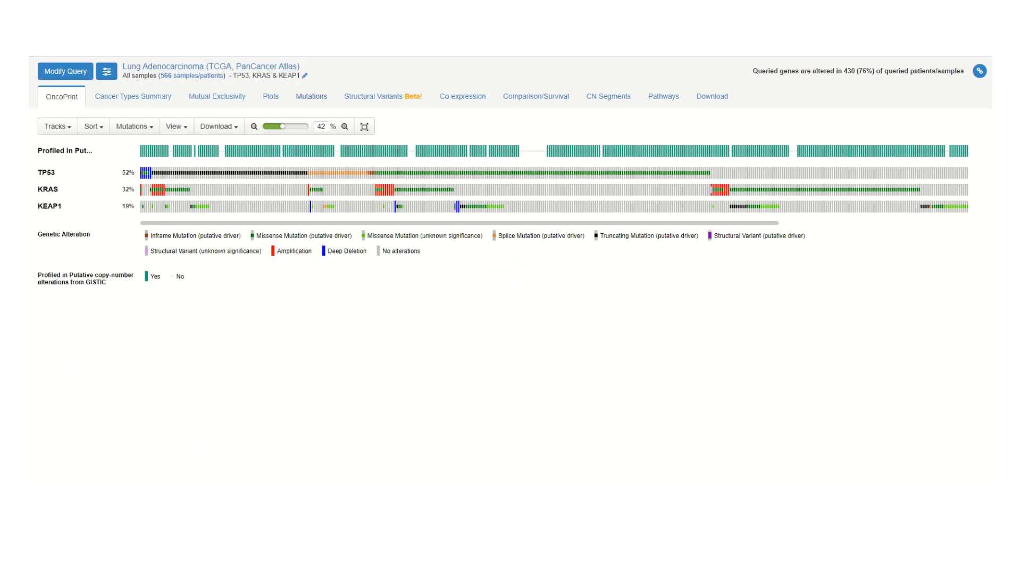
Display the TP53 mutation plot and add the Cancer Hotspots and OncoKB annotation tracks to it
click(312, 96)
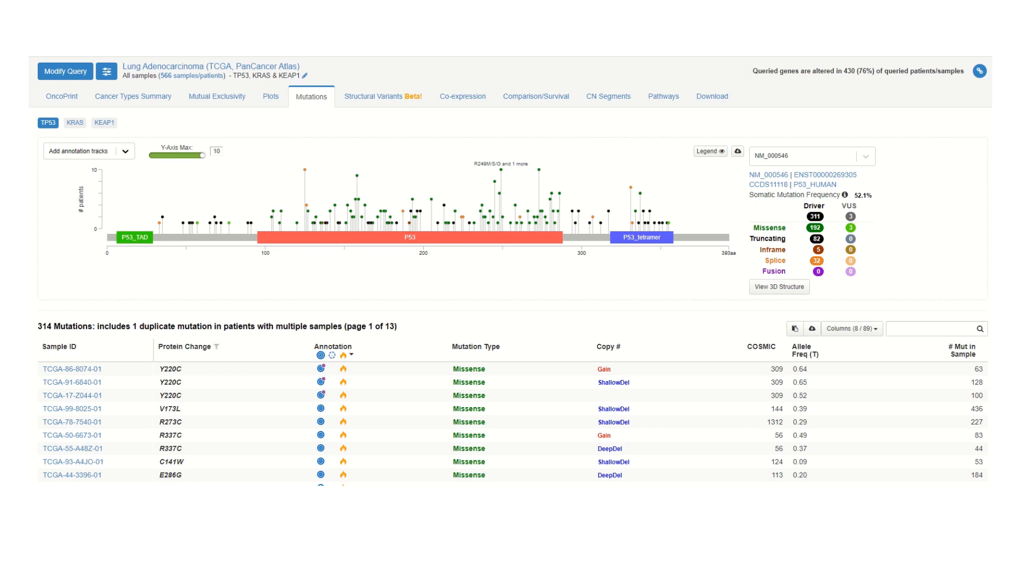
mouse_move(304, 169)
mouse_move(412, 199)
mouse_move(321, 369)
click(89, 151)
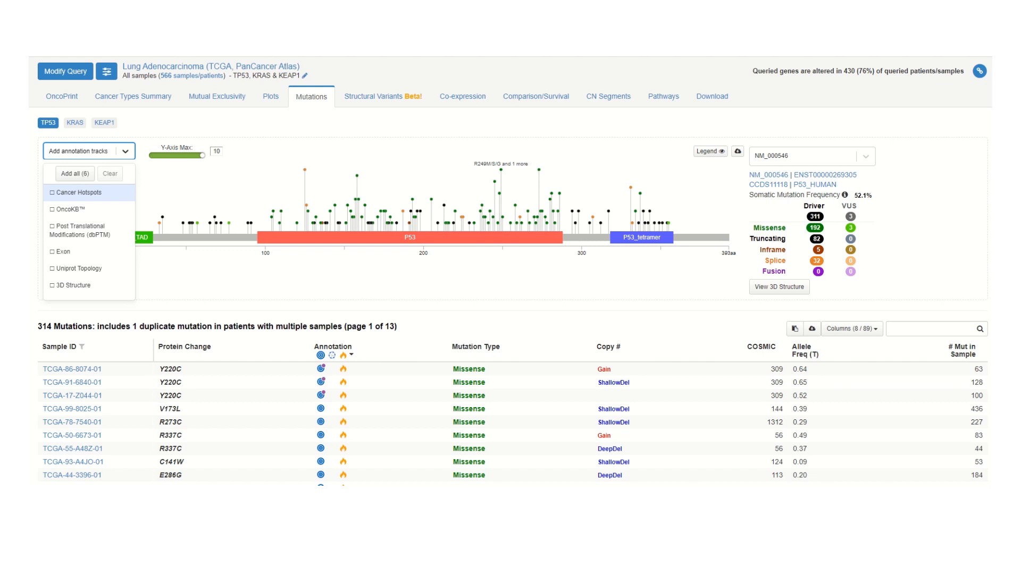
click(79, 192)
click(71, 209)
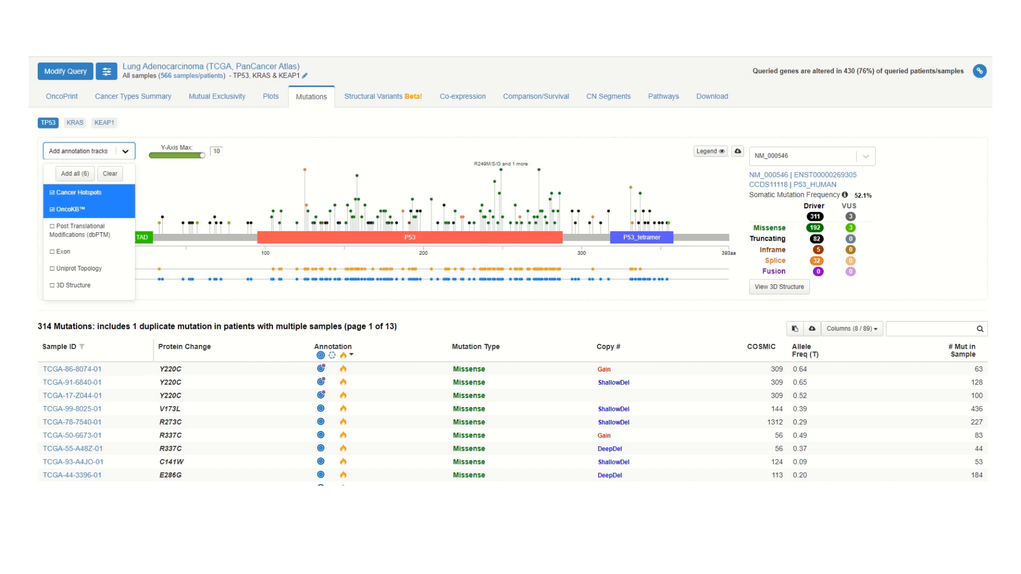
click(223, 315)
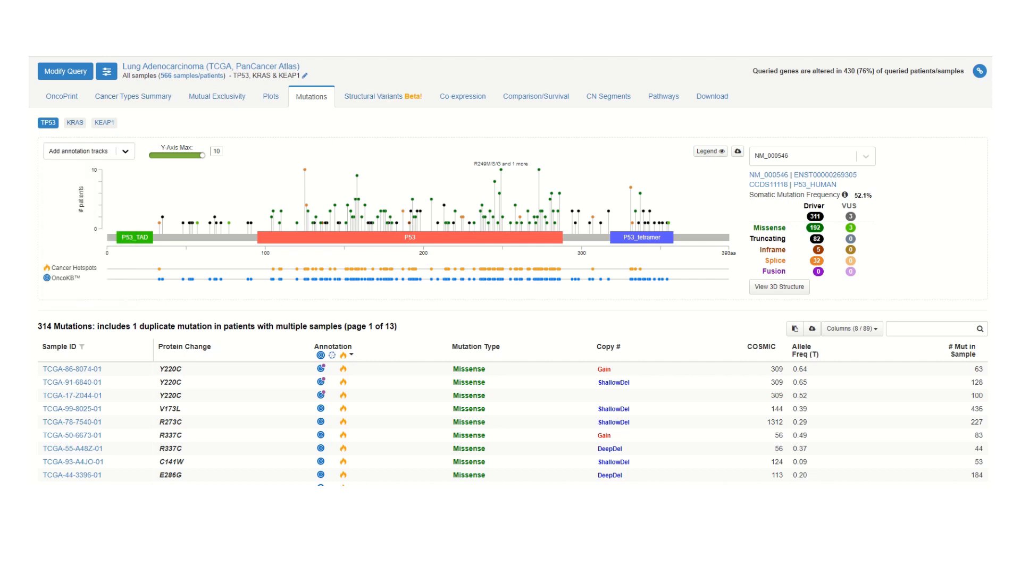
Look at the most frequent KRAS mutation in its plot and read the OncoKB annotation of the TP53 Y220C mutation
click(75, 122)
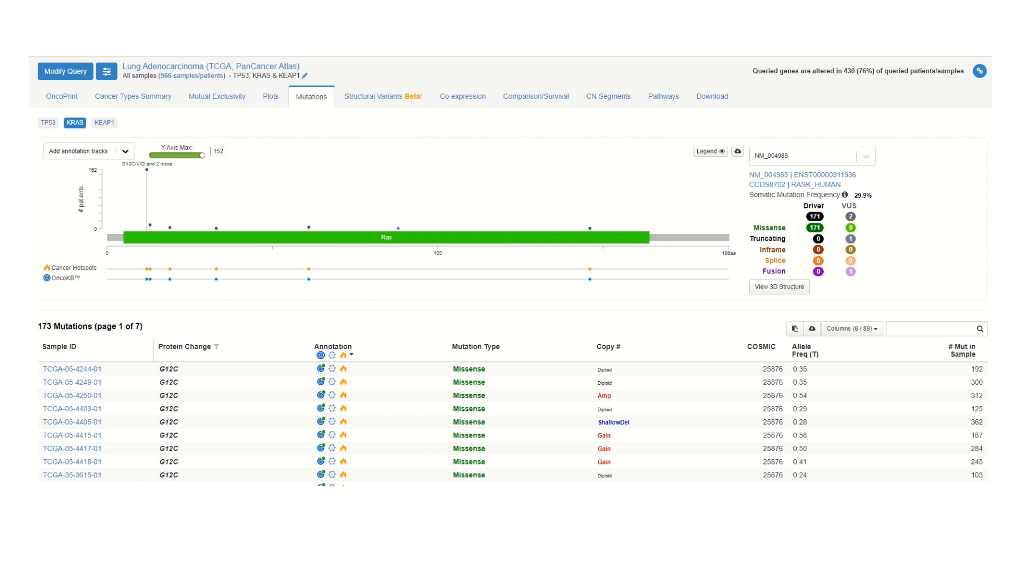
mouse_move(146, 169)
click(48, 123)
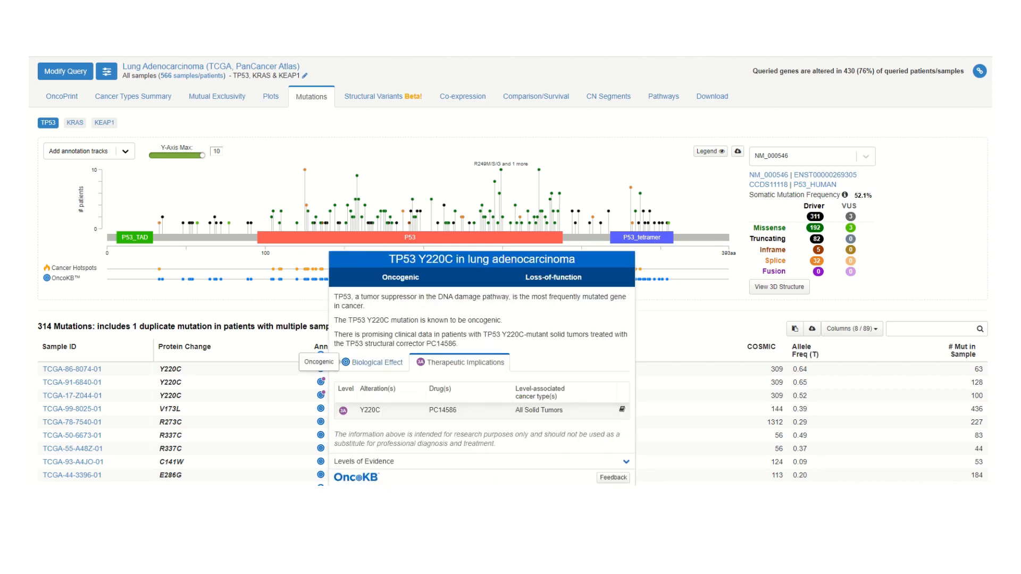
mouse_move(343, 369)
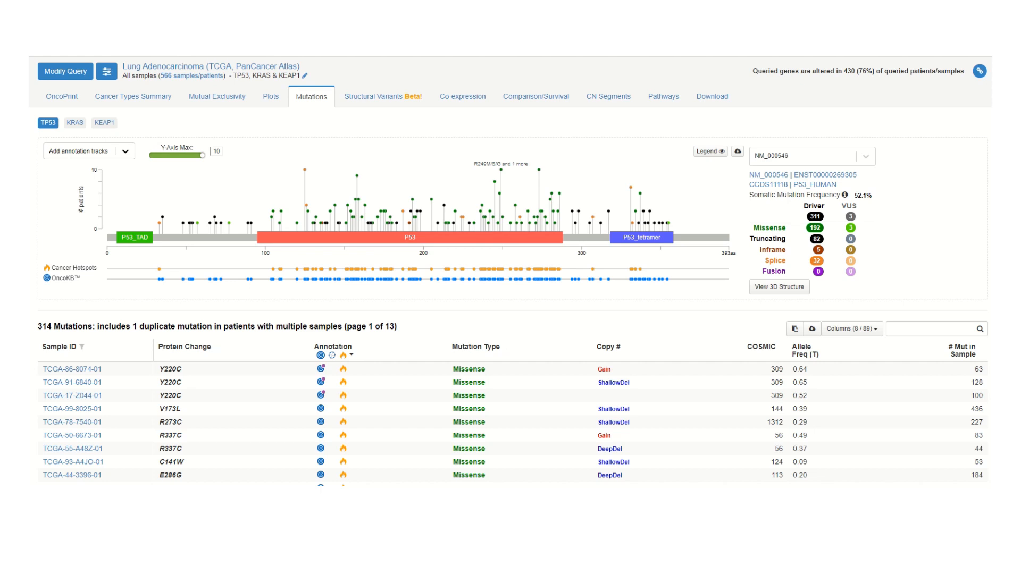
Show the KEAP1 mutations and filter the table to those at the most frequently mutated residue, G417
click(105, 123)
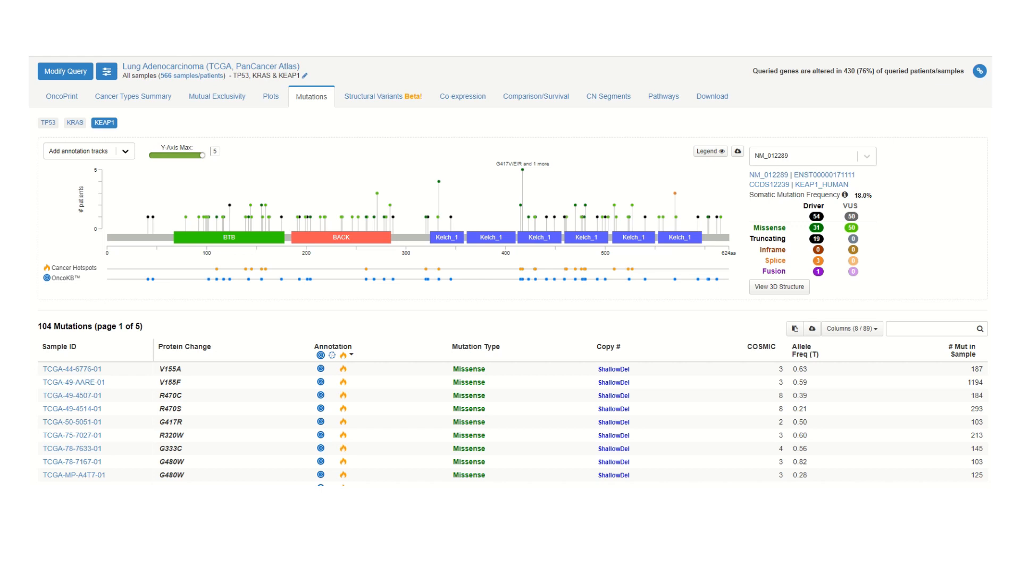
mouse_move(522, 170)
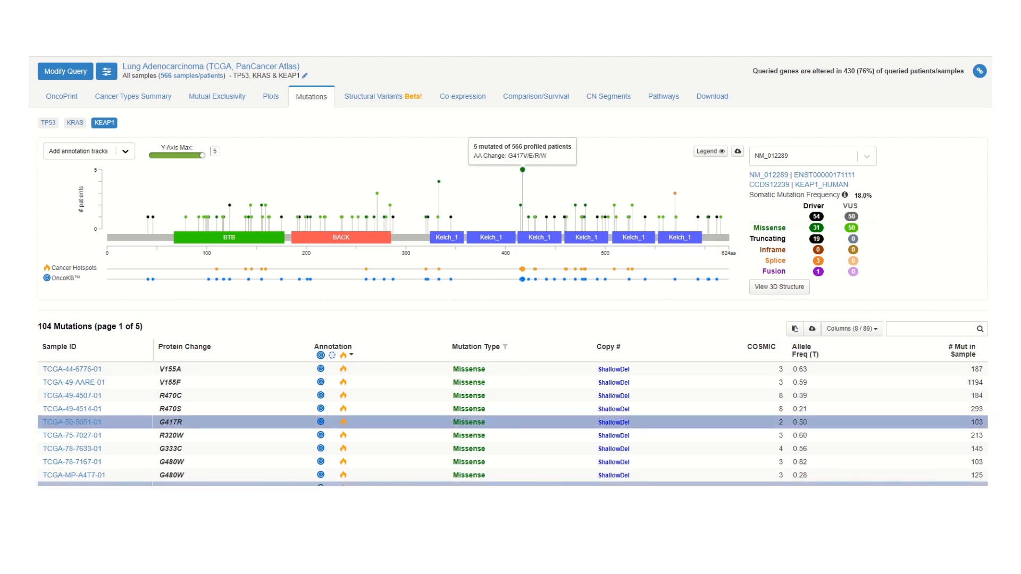
click(523, 169)
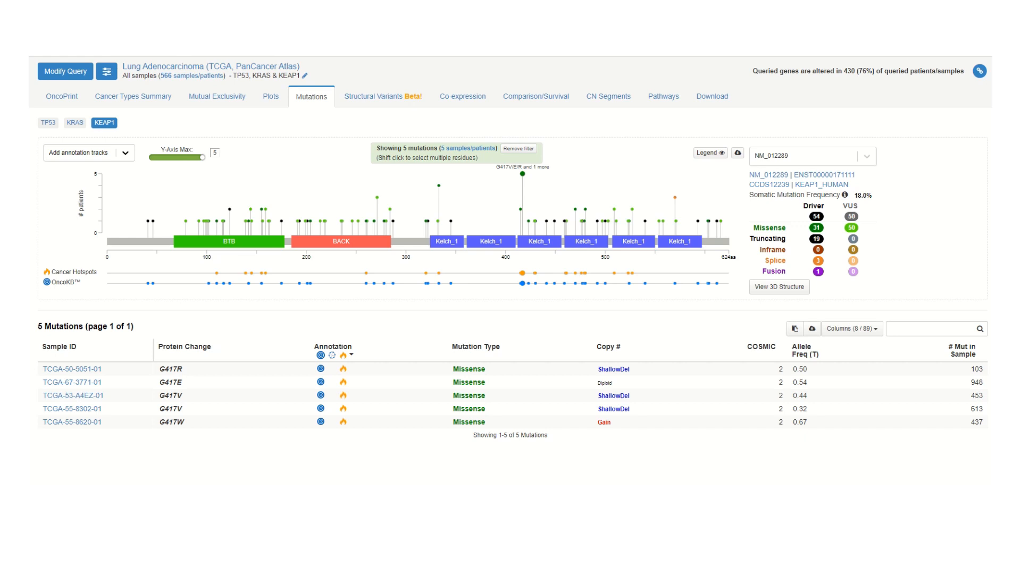
mouse_move(522, 274)
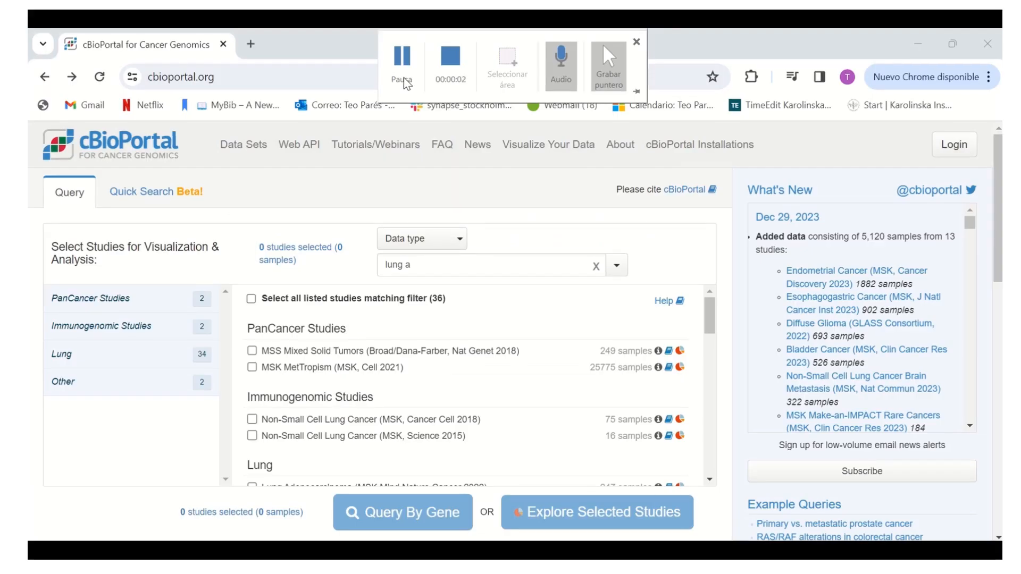
Search the studies for "lung adenocarcinoma pan can" and select Lung Adenocarcinoma (TCGA, PanCancer Atlas)
click(445, 261)
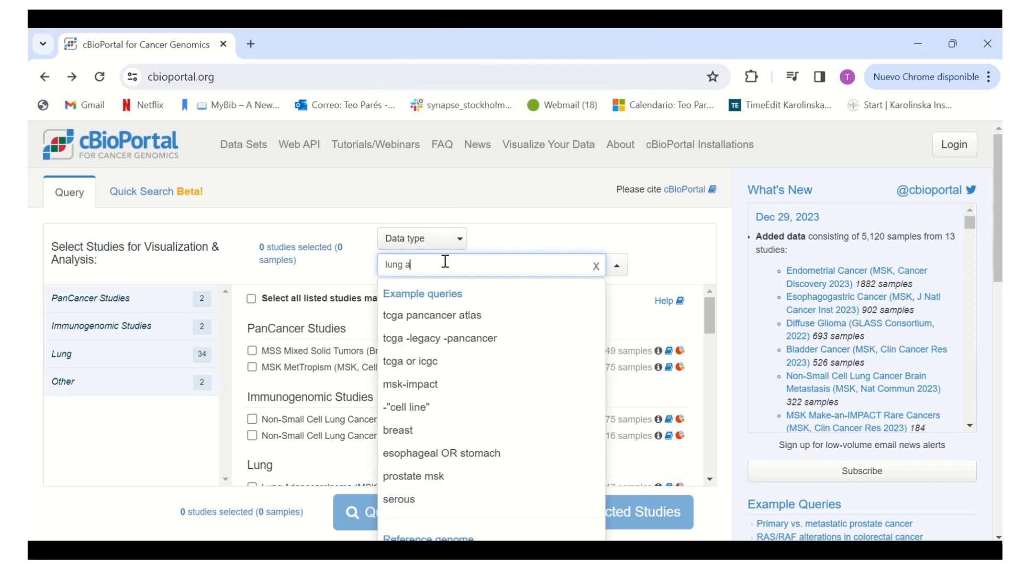
text(lung adenocarcinom)
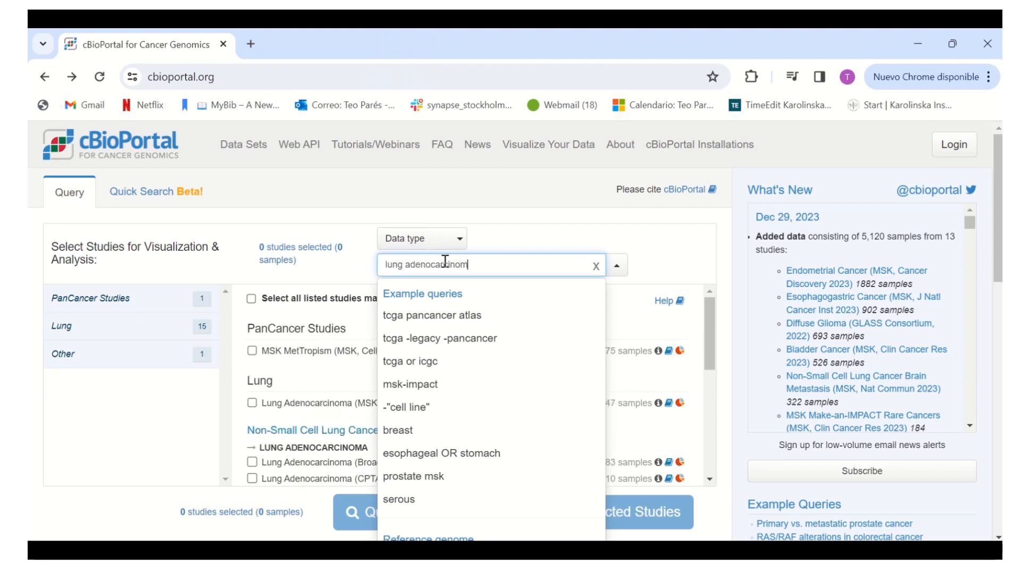
text(a pan can)
scroll(335, 425, down, 2)
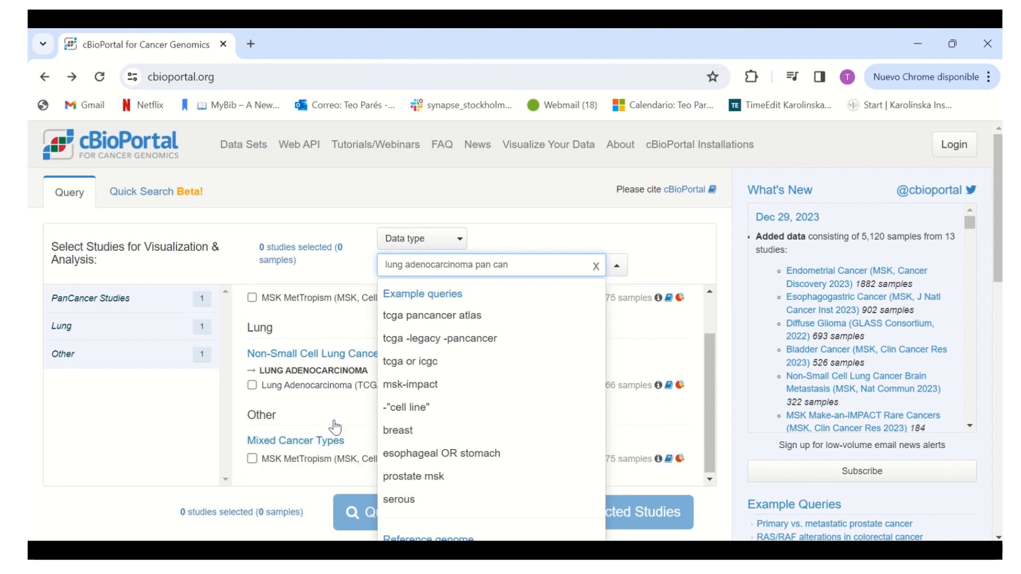
click(336, 388)
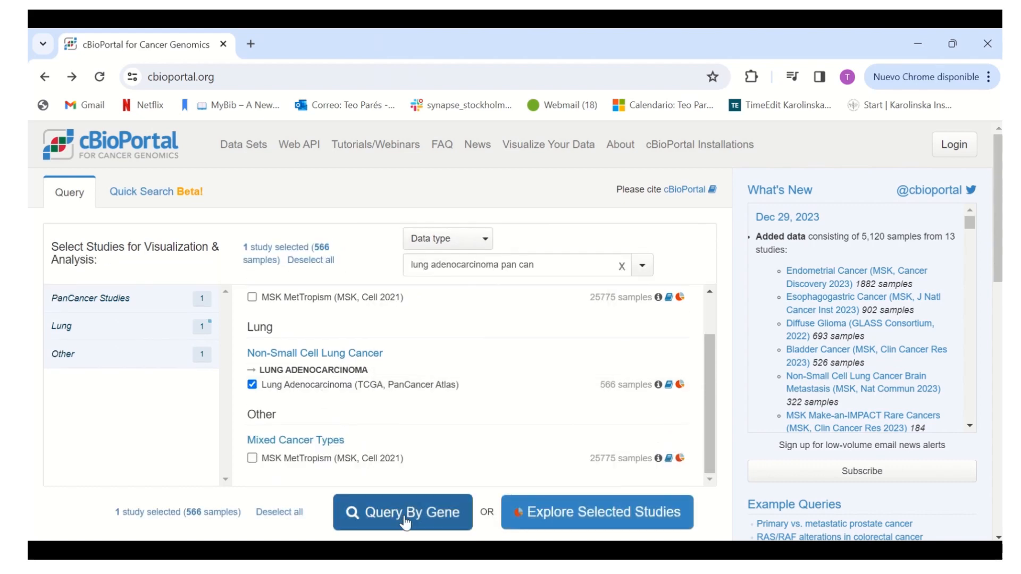
Query the selected study by gene for TP53, KEAP1 and KRAS in the samples with mutation and CNA data
click(409, 522)
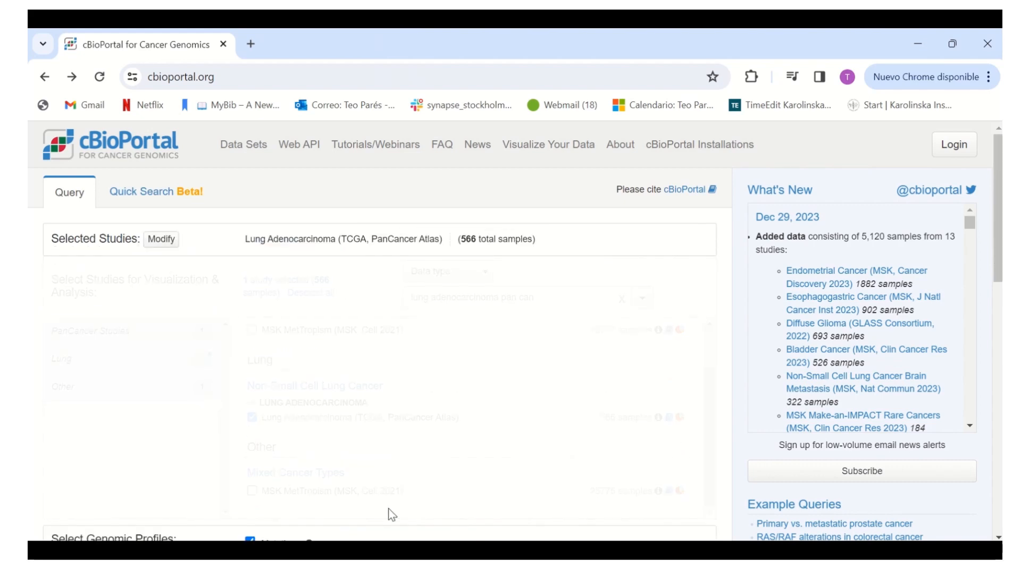
scroll(400, 407, down, 2)
click(368, 384)
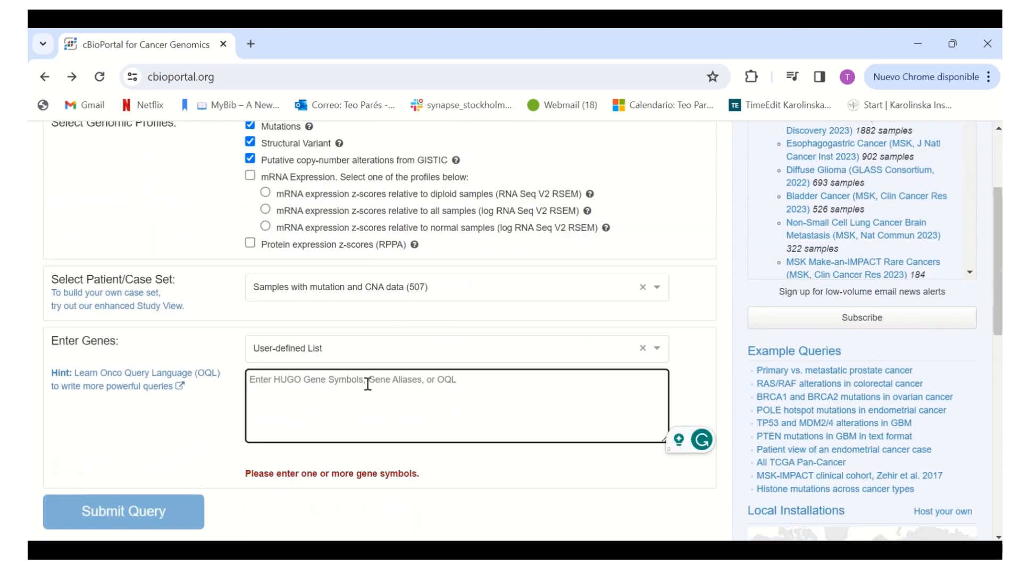
text(TP53)
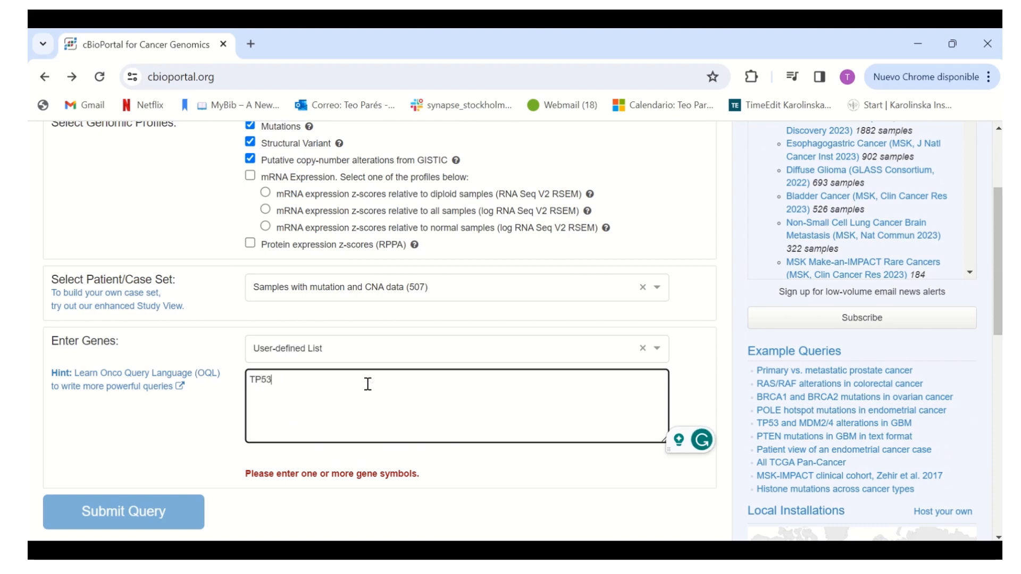
key(Return)
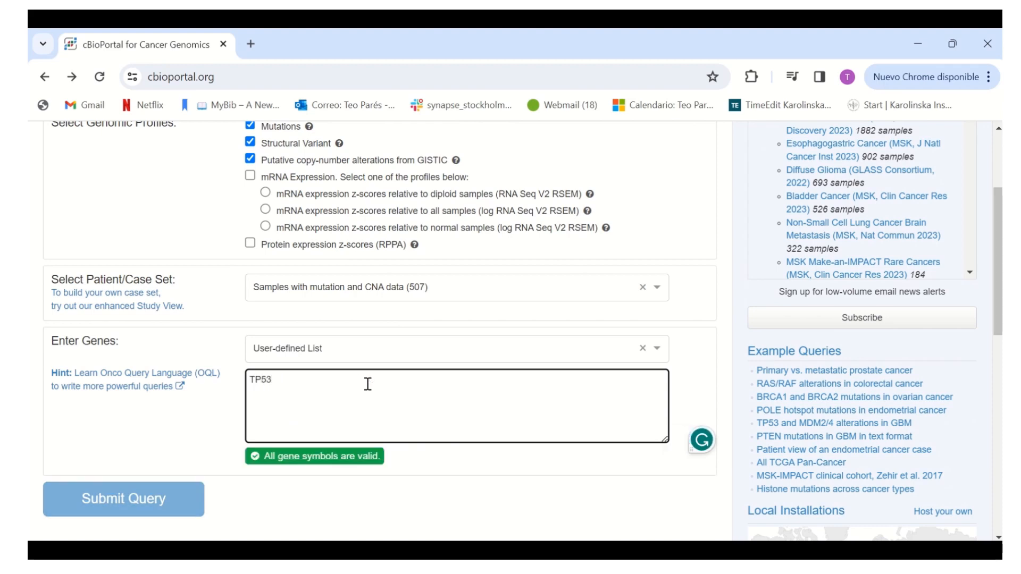
text(KE)
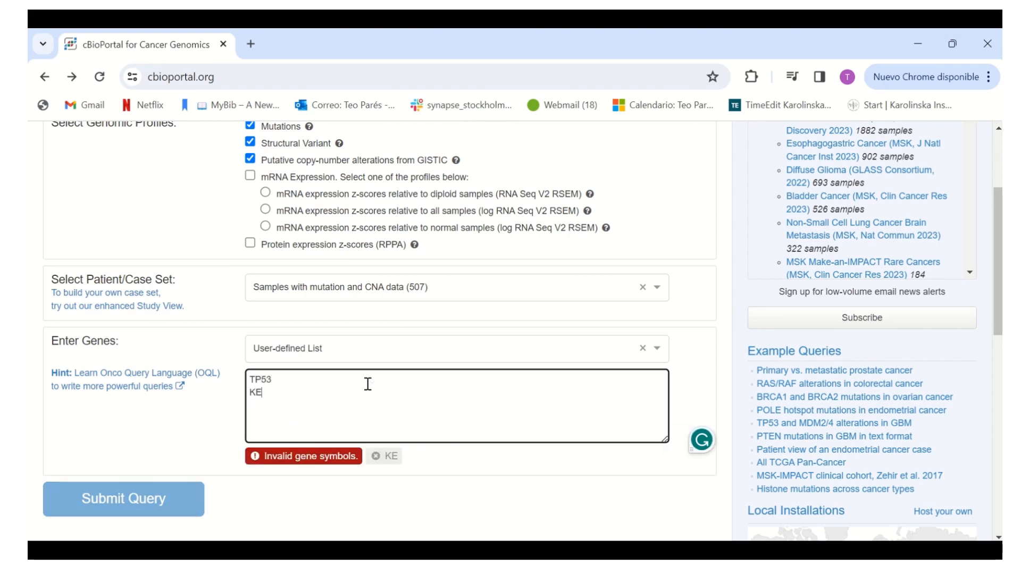
text(AP1)
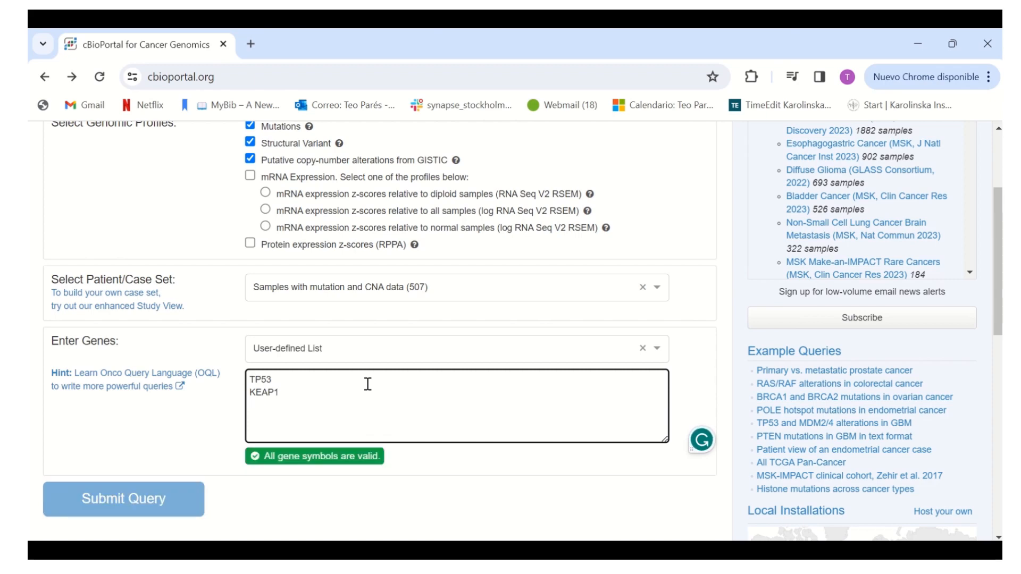
key(Return)
text(KRAS)
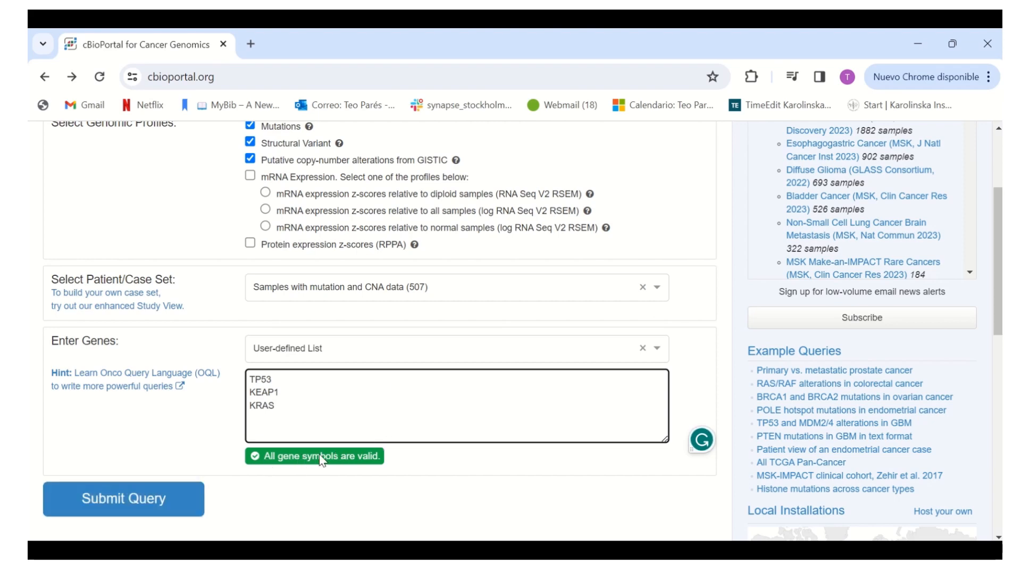
click(179, 500)
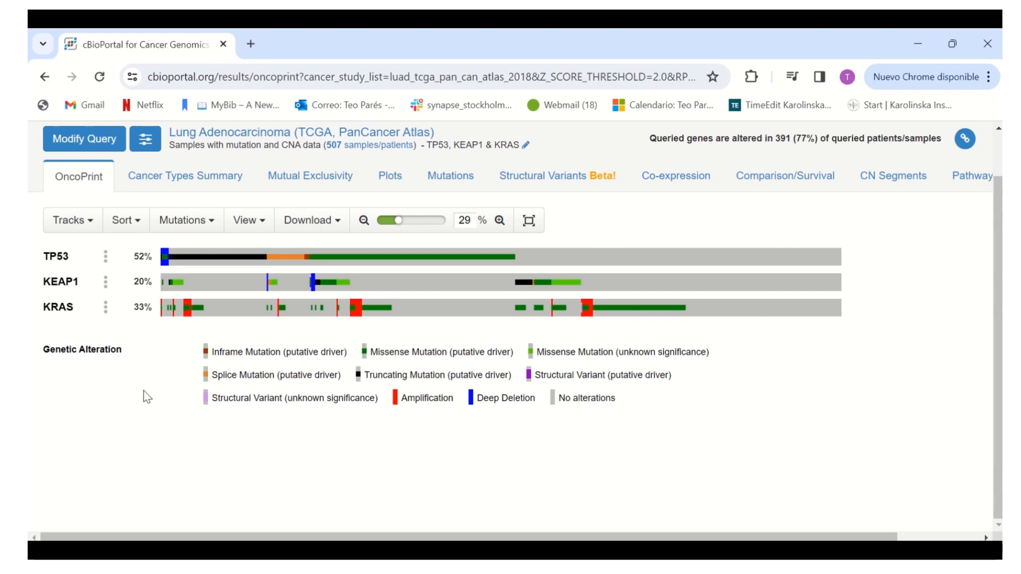
Examine the alterations across the samples in the OncoPrint at several magnifications, ending at 60% on the first samples
click(499, 221)
click(499, 221)
drag(477, 334, 157, 319)
click(363, 220)
click(363, 221)
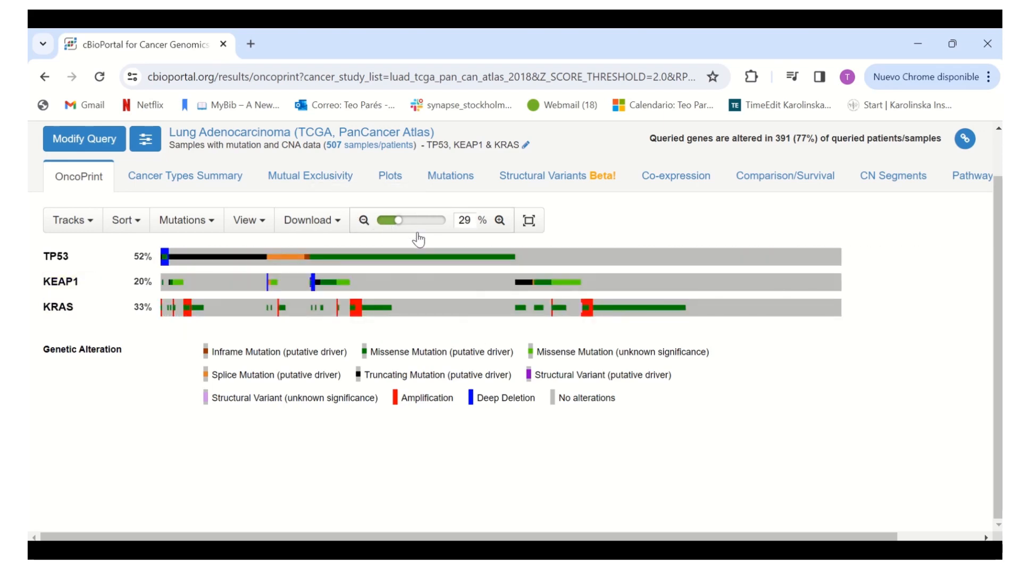
click(499, 221)
click(499, 221)
drag(548, 334, 226, 334)
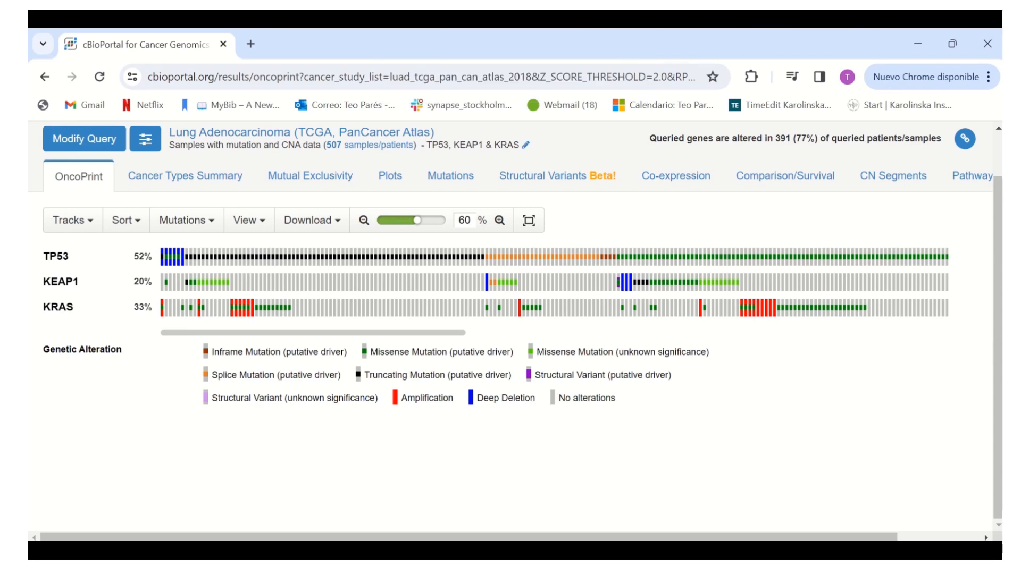
Inspect the alteration frequencies of TP53, KEAP1 and KRAS and the details of individual TP53 and KEAP1 mutations
mouse_move(143, 265)
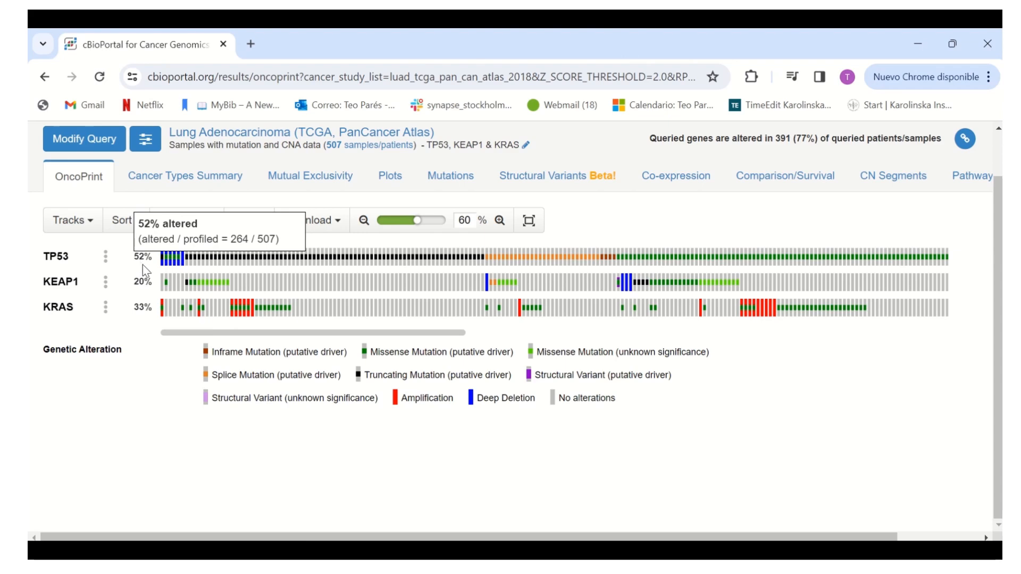
mouse_move(144, 287)
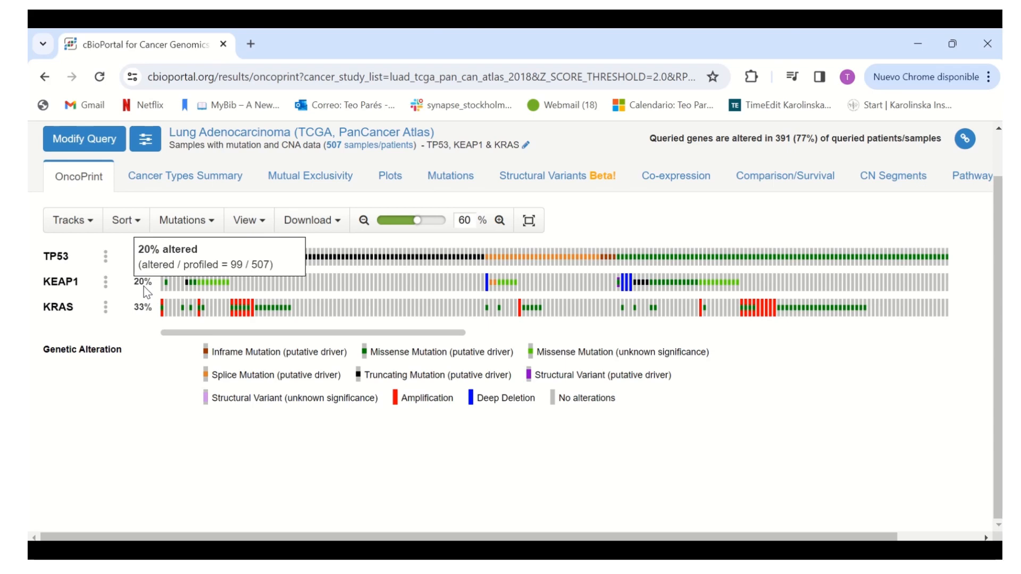
mouse_move(141, 311)
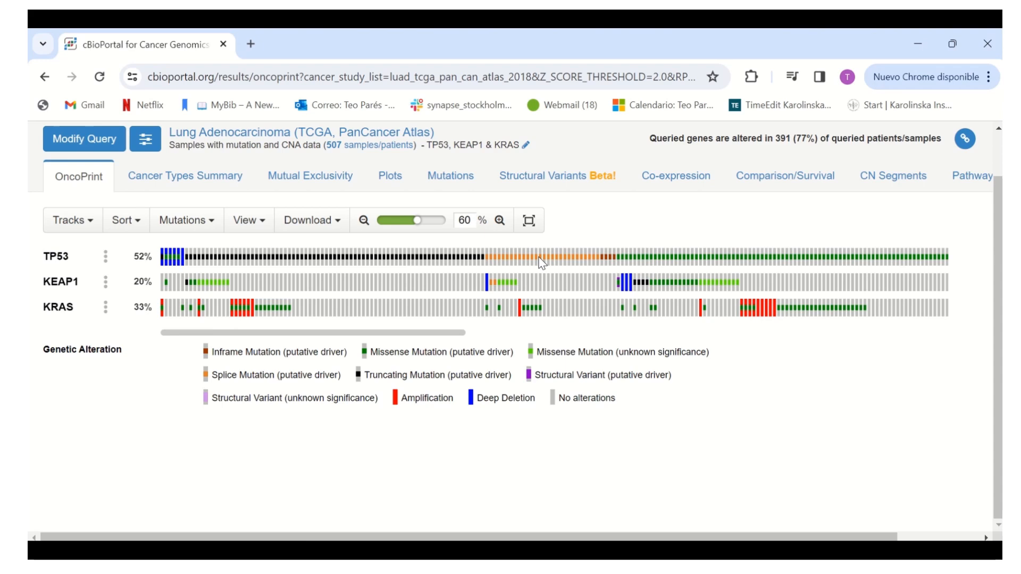
mouse_move(657, 264)
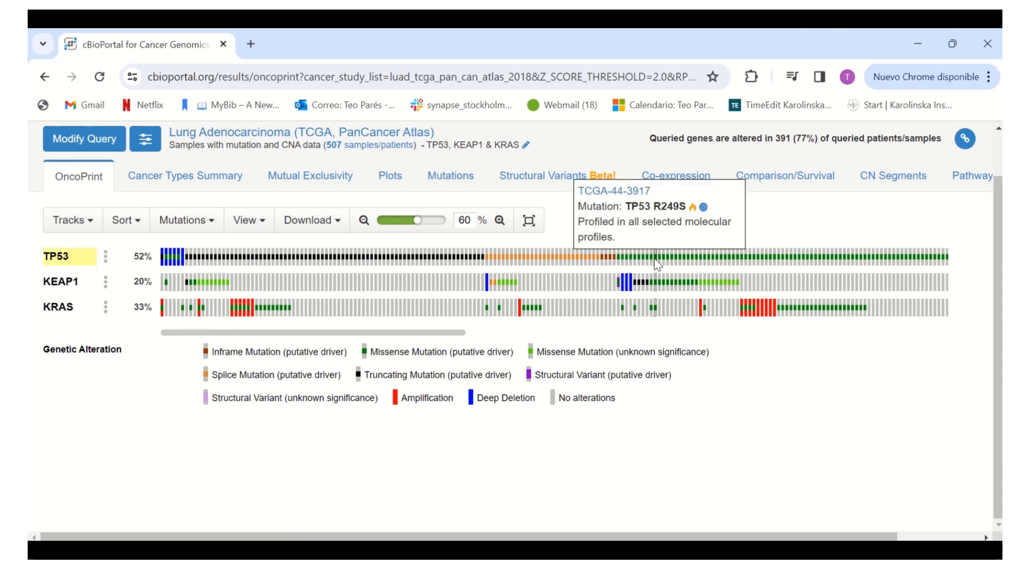
mouse_move(704, 286)
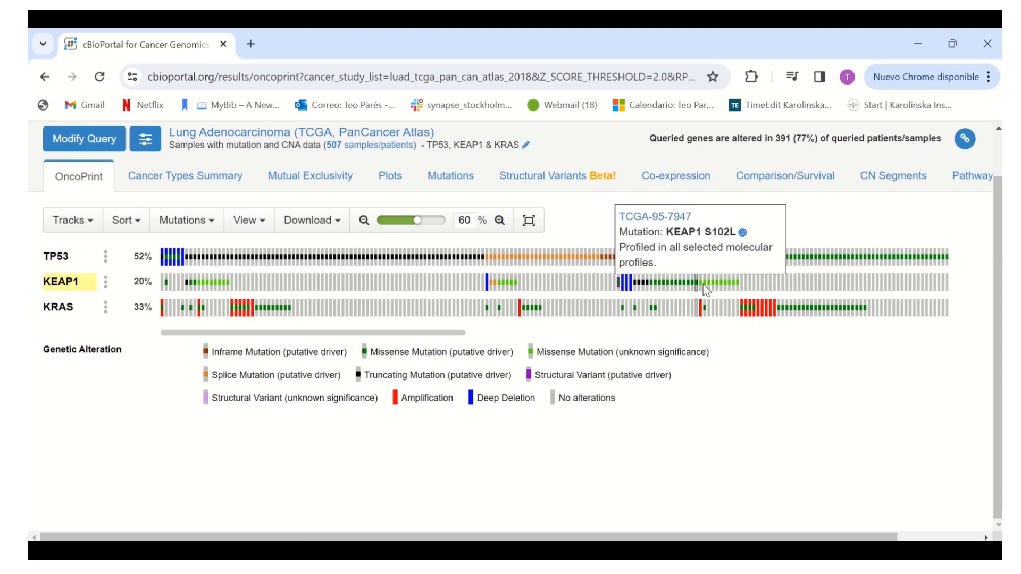
scroll(116, 292, up, 1)
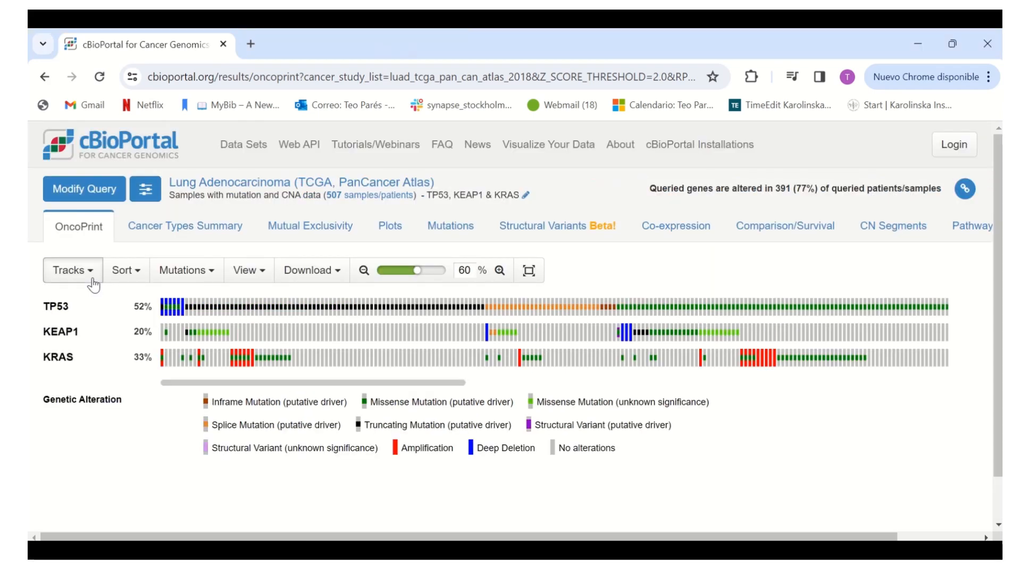
Add the Subtype clinical track to the OncoPrint and check a sample's subtype
click(92, 281)
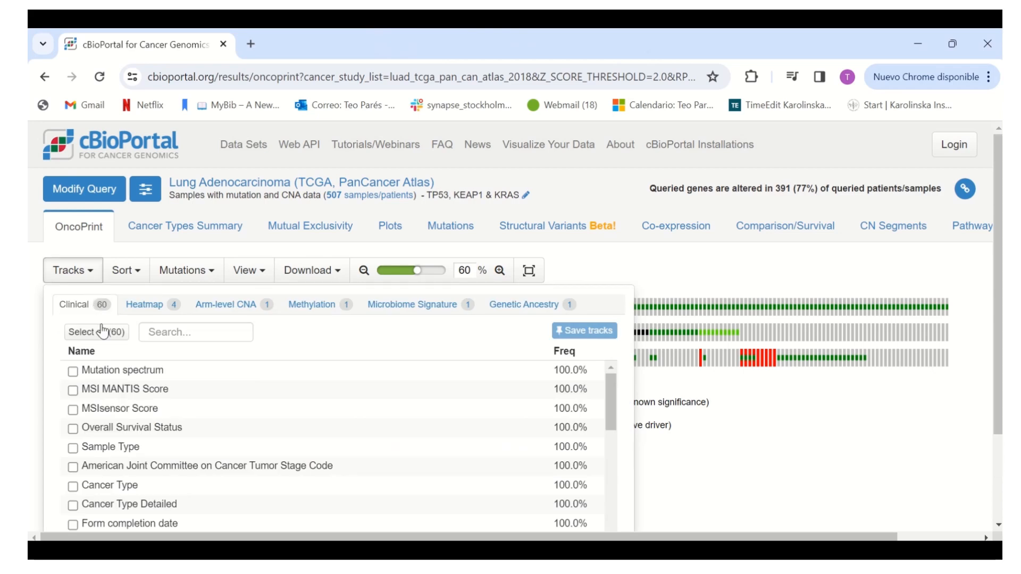
click(214, 329)
text(sub)
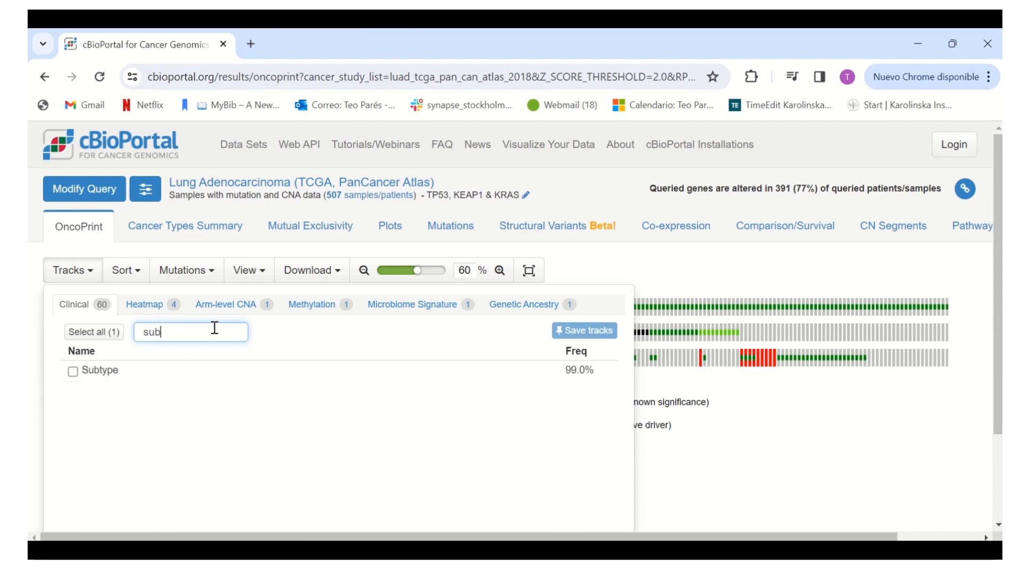
click(106, 333)
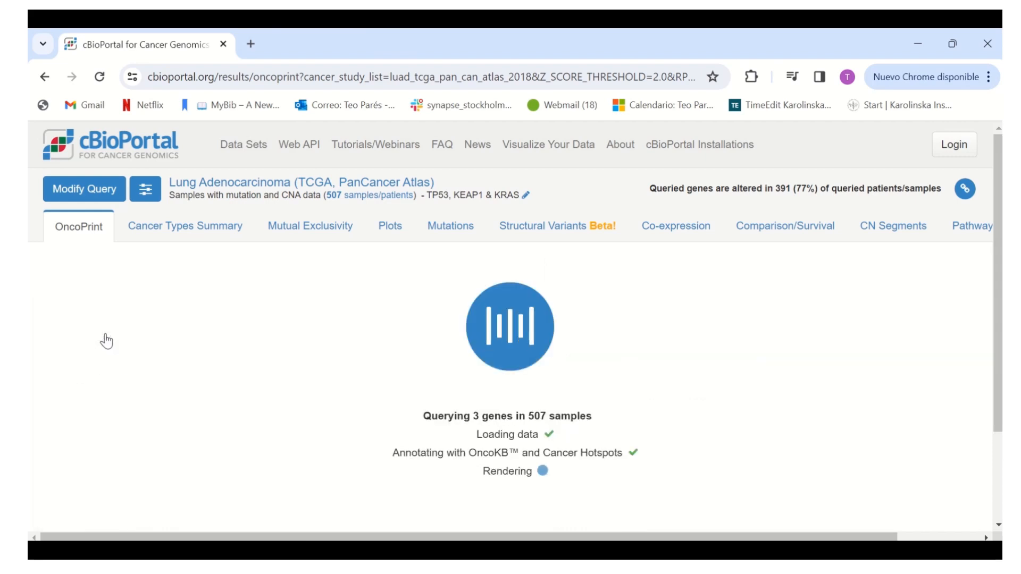
click(802, 476)
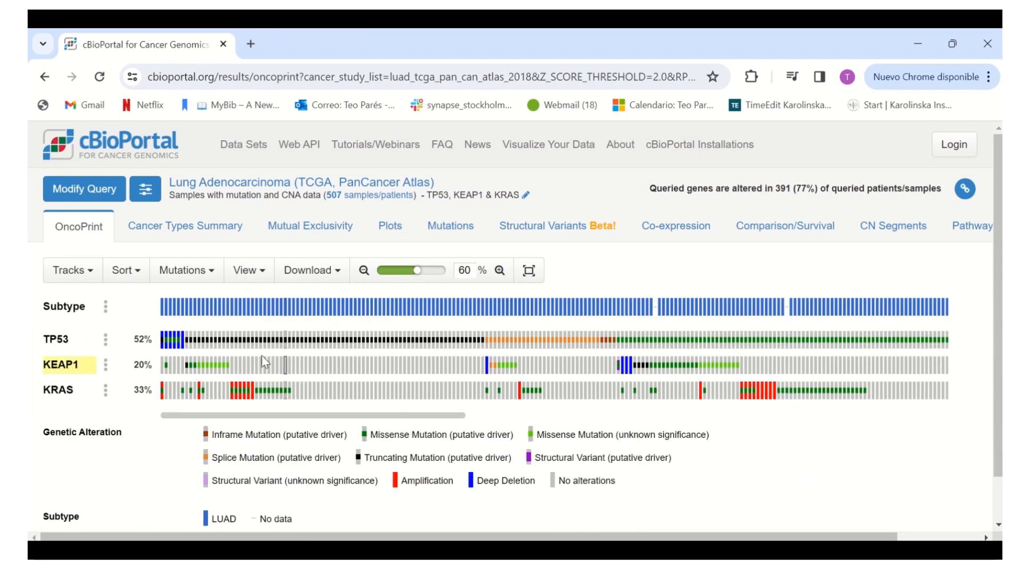
mouse_move(203, 309)
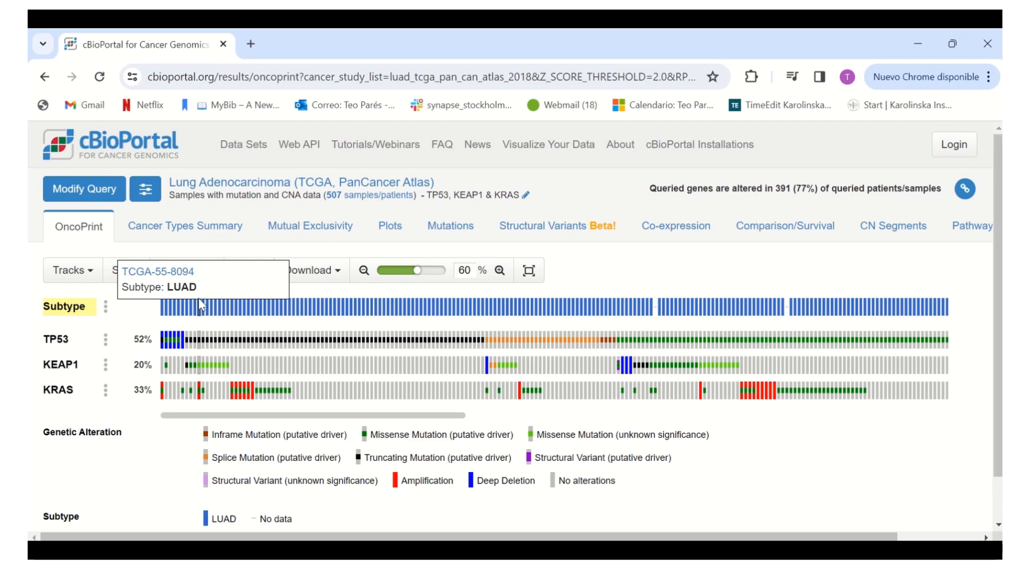
Find the Diagnosis Age clinical track, add it to the OncoPrint and check a sample's age
scroll(92, 230, down, 1)
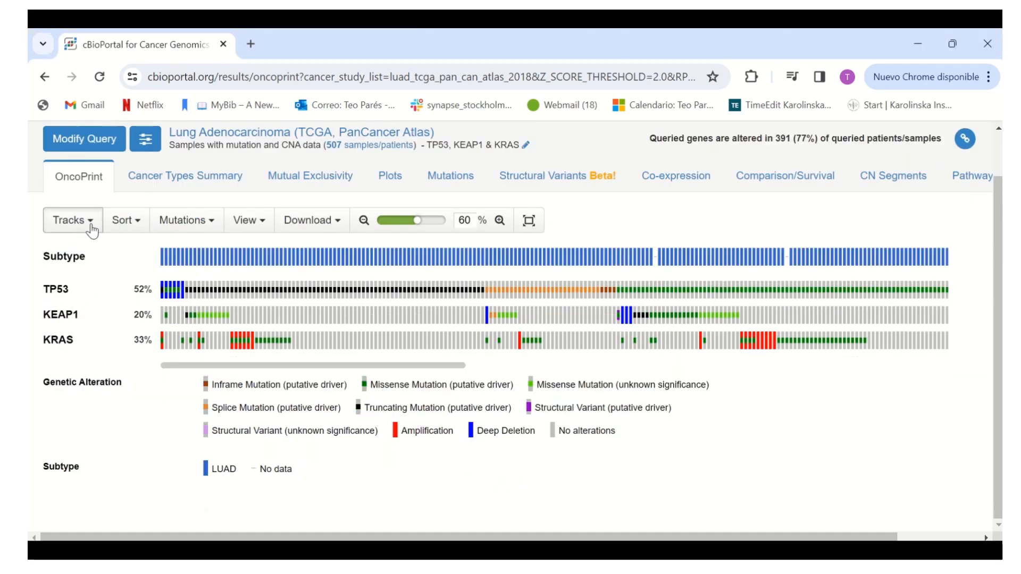
click(92, 229)
click(207, 290)
text(di)
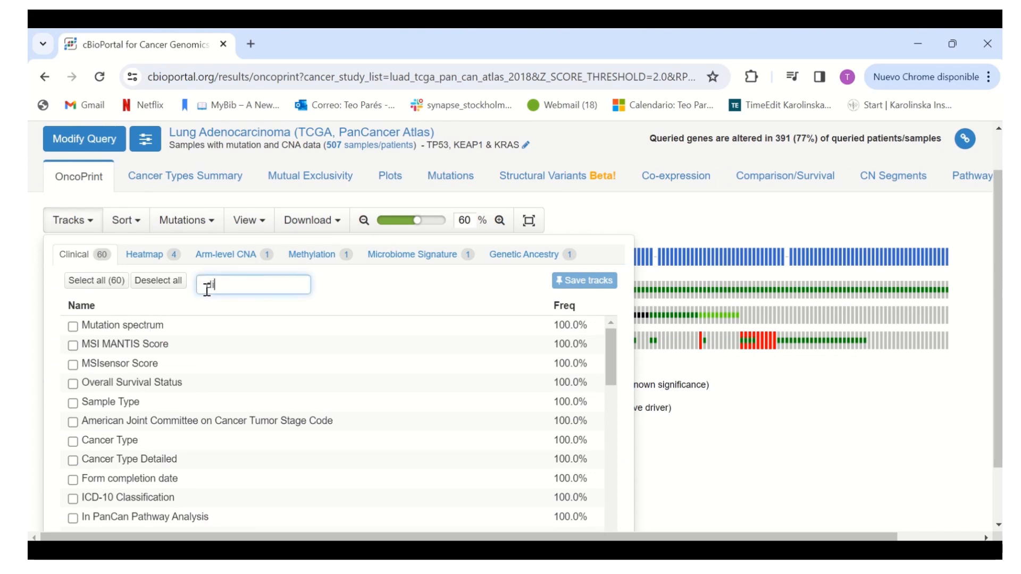
text(agnosis age)
click(144, 332)
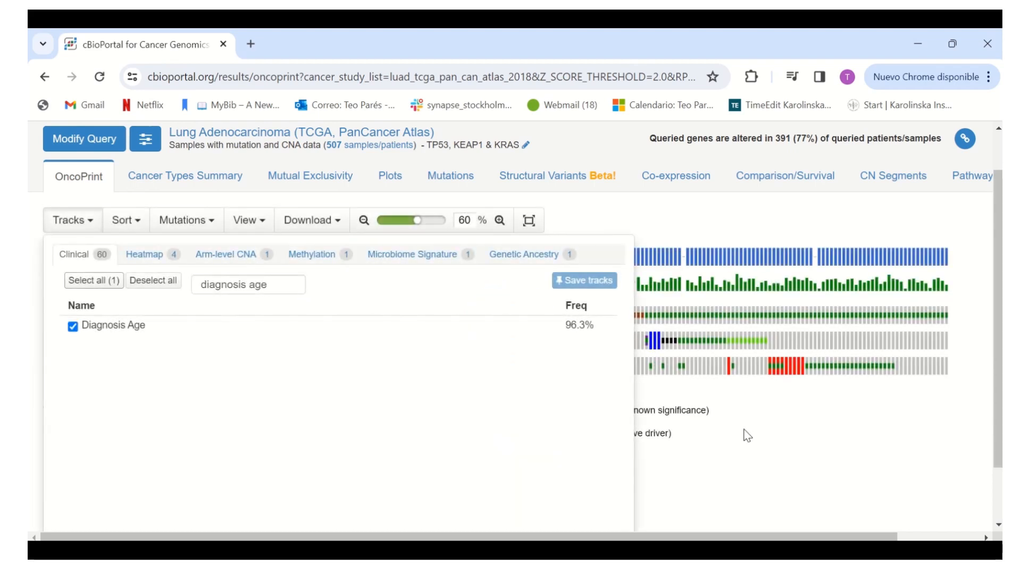
click(747, 435)
mouse_move(198, 290)
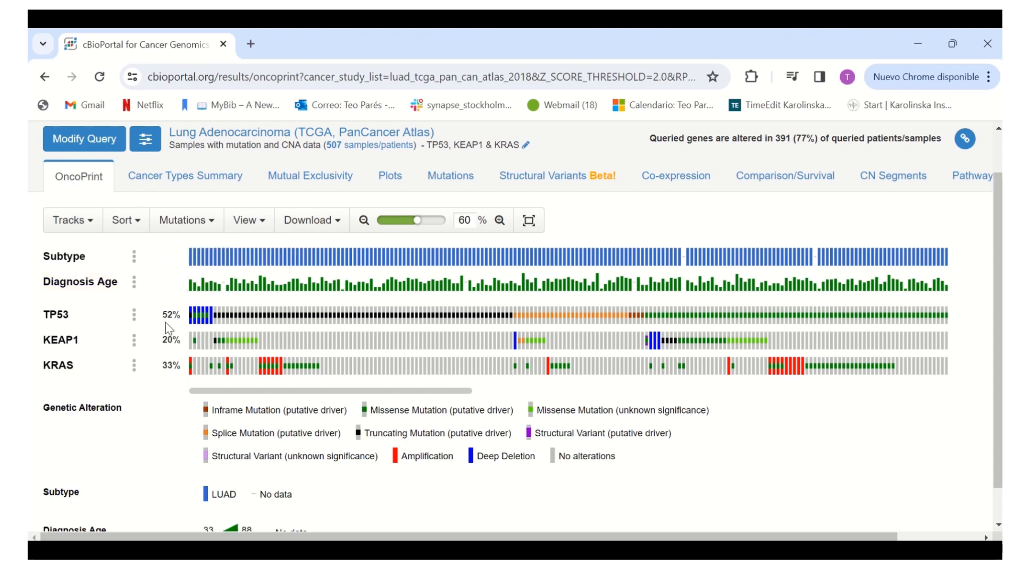
Find the Sex clinical track, add it to the OncoPrint and check a sample's value
click(93, 222)
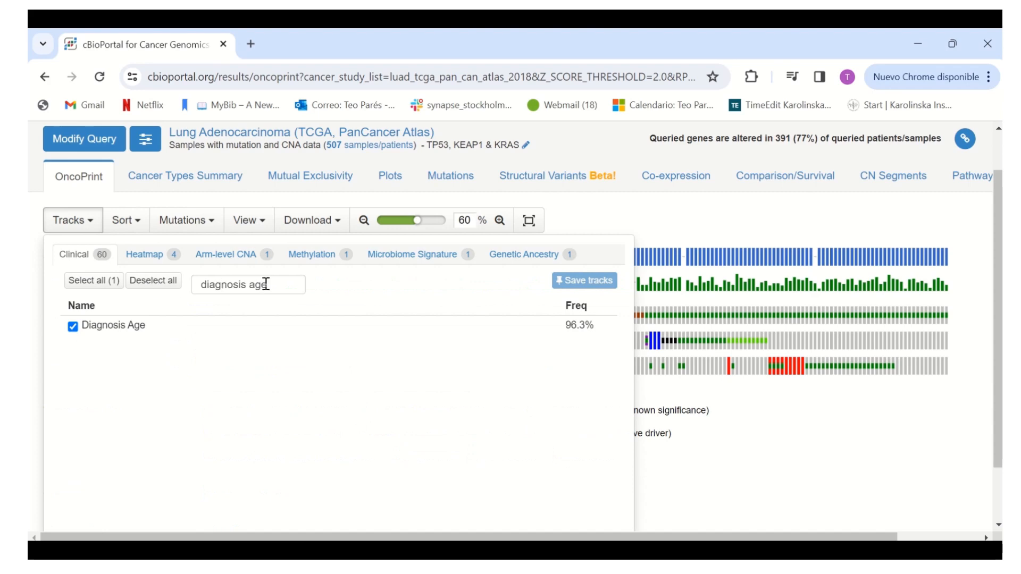
drag(266, 285, 198, 285)
text(sex)
click(72, 328)
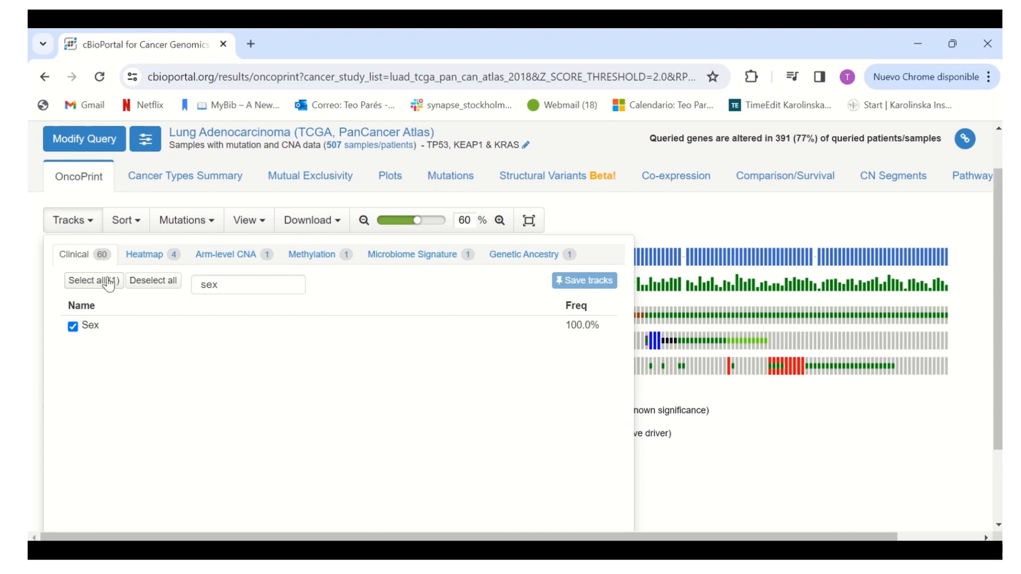
click(758, 431)
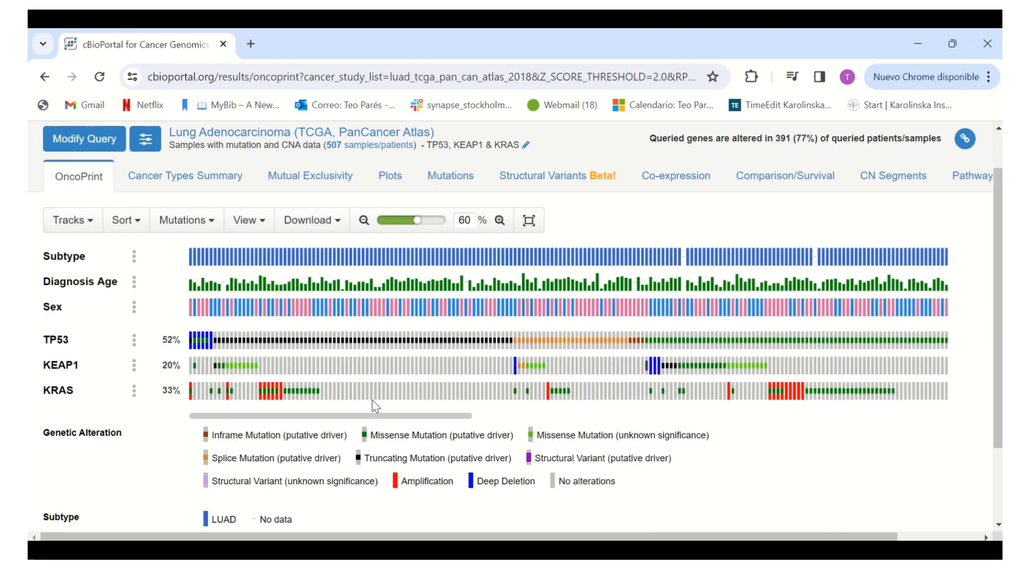
mouse_move(193, 316)
mouse_move(105, 282)
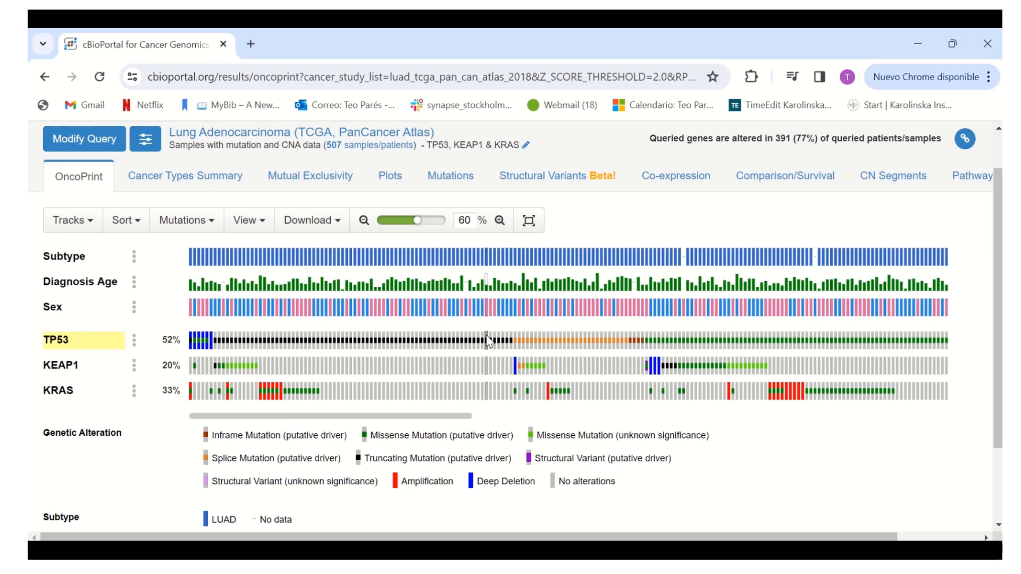
Switch the OncoPrint data type to events per sample and back to events per patient
click(248, 220)
click(267, 280)
click(271, 296)
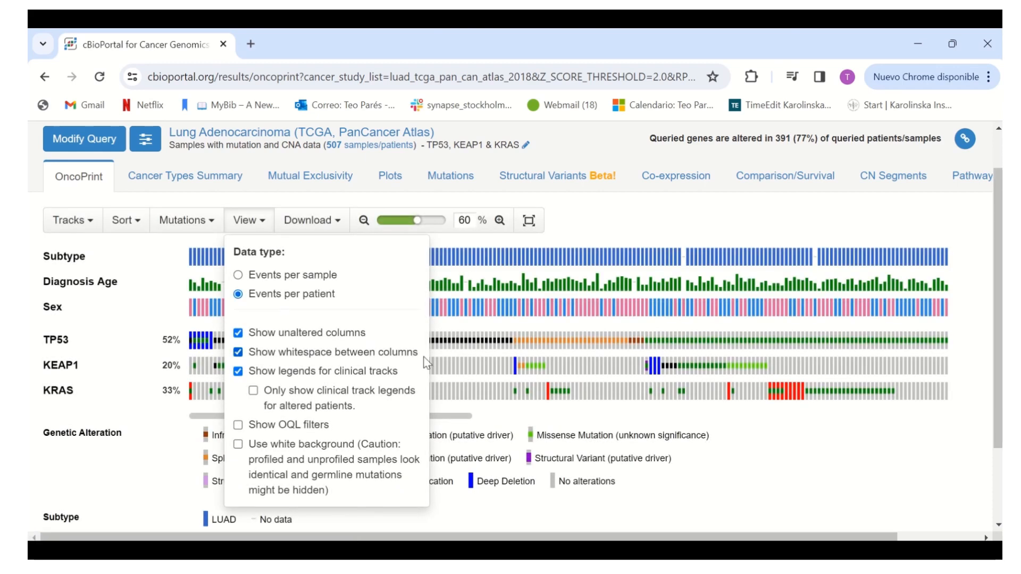
click(775, 467)
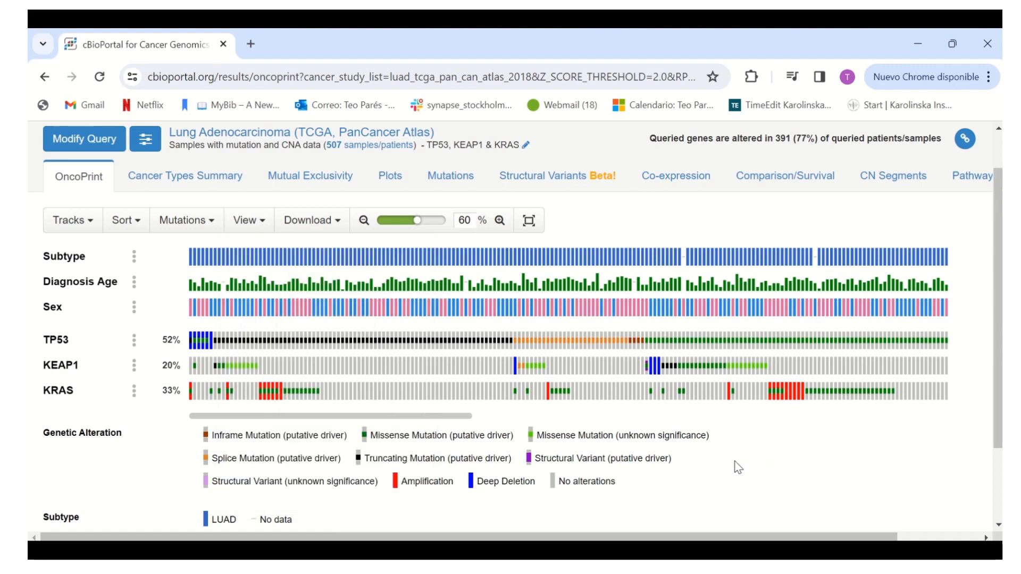
View the OncoPrint's available download formats and the legends of the clinical tracks
click(339, 224)
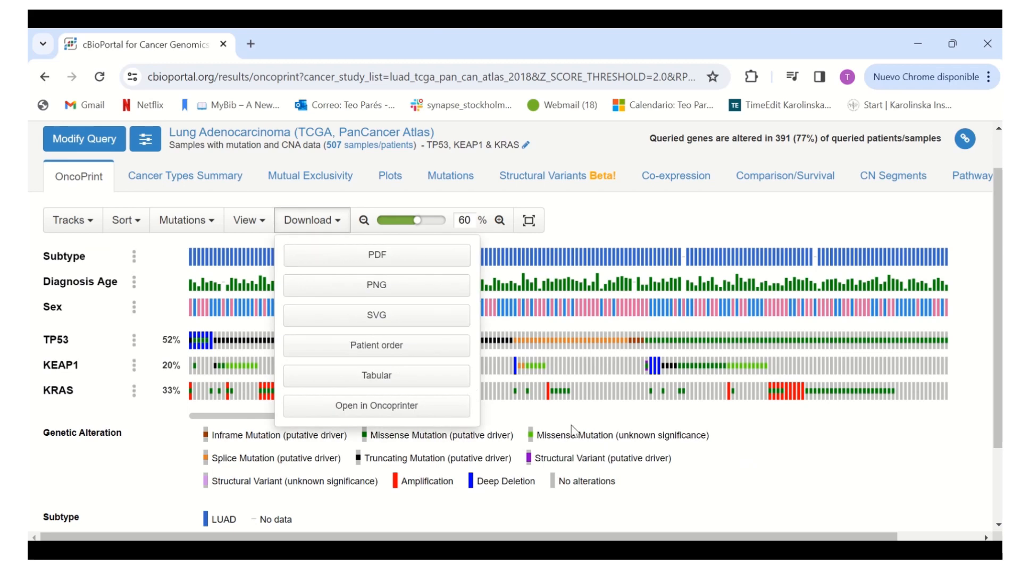
scroll(711, 437, down, 1)
scroll(711, 437, down, 2)
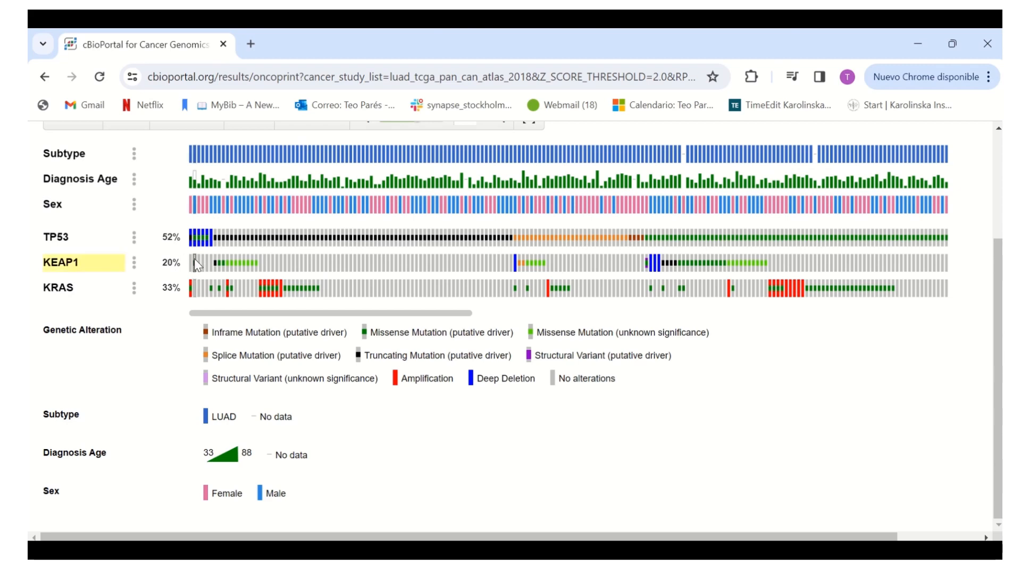
Inspect the KEAP1 G417W mutation, open the affected patient's summary and return to the OncoPrint
mouse_move(194, 259)
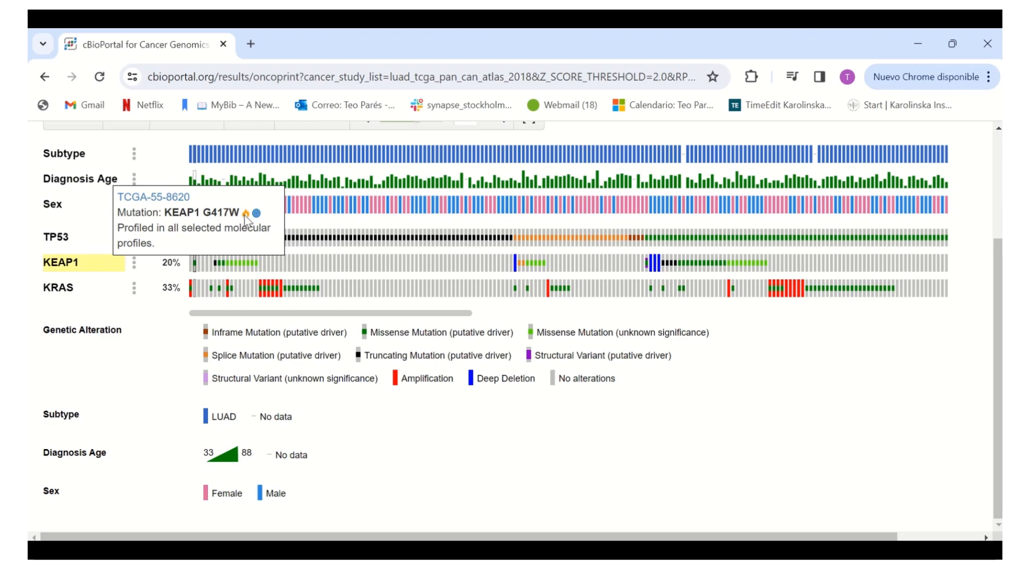
mouse_move(246, 215)
click(185, 197)
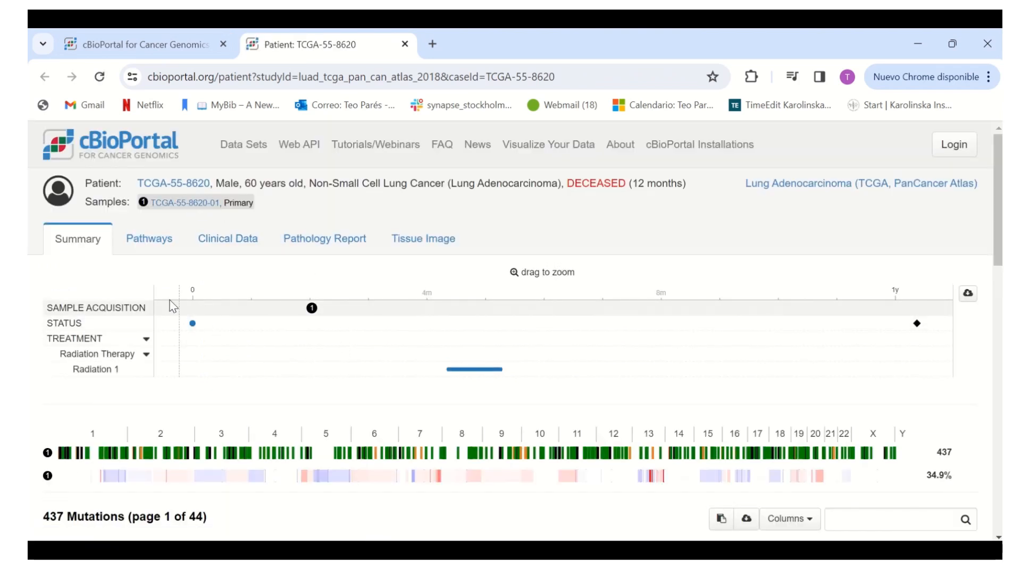
click(169, 36)
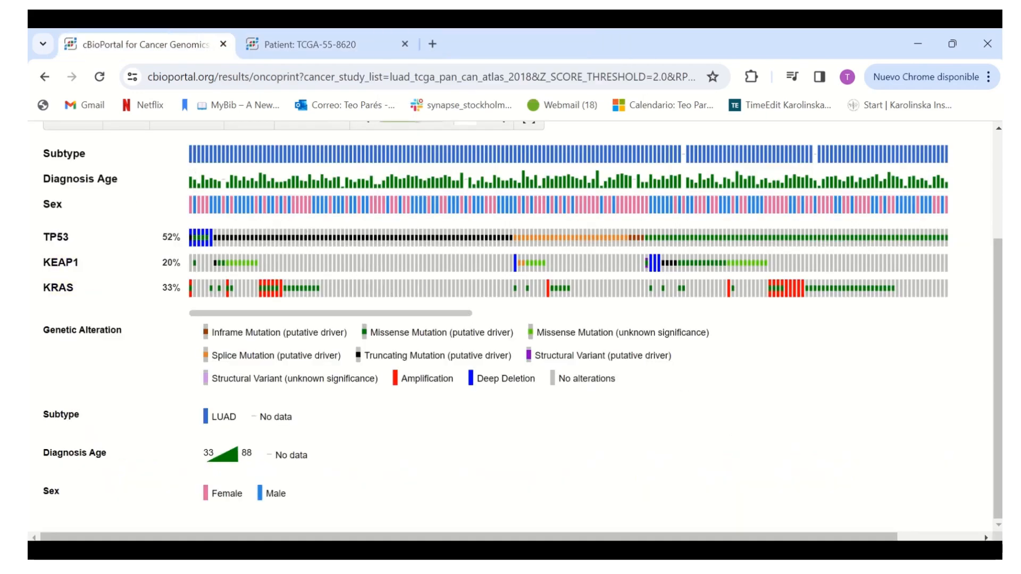
scroll(450, 343, up, 1)
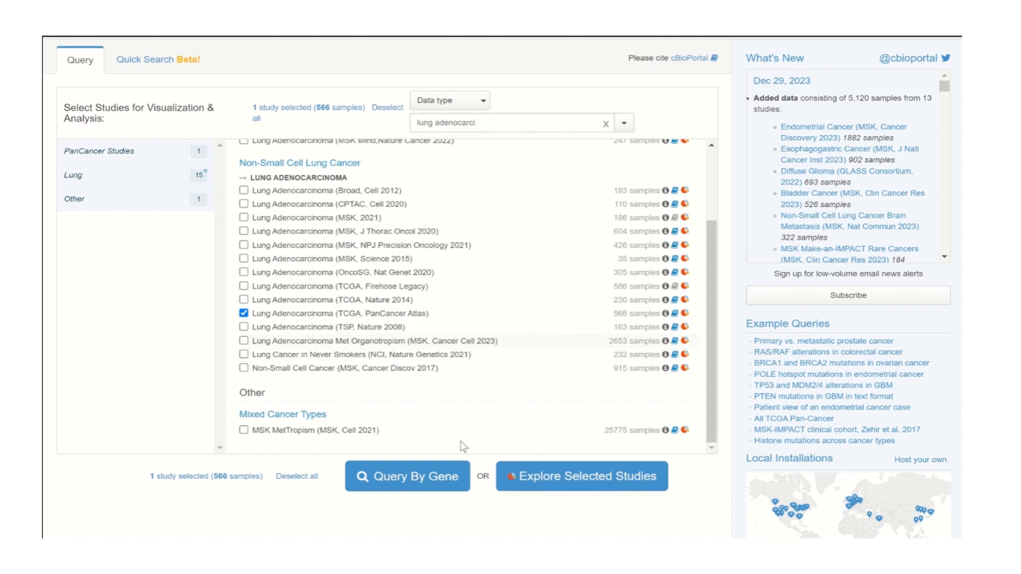
Query the selected Lung Adenocarcinoma (TCGA, PanCancer Atlas) study by gene for KEAP1 in samples with mutation and CNA data
click(423, 491)
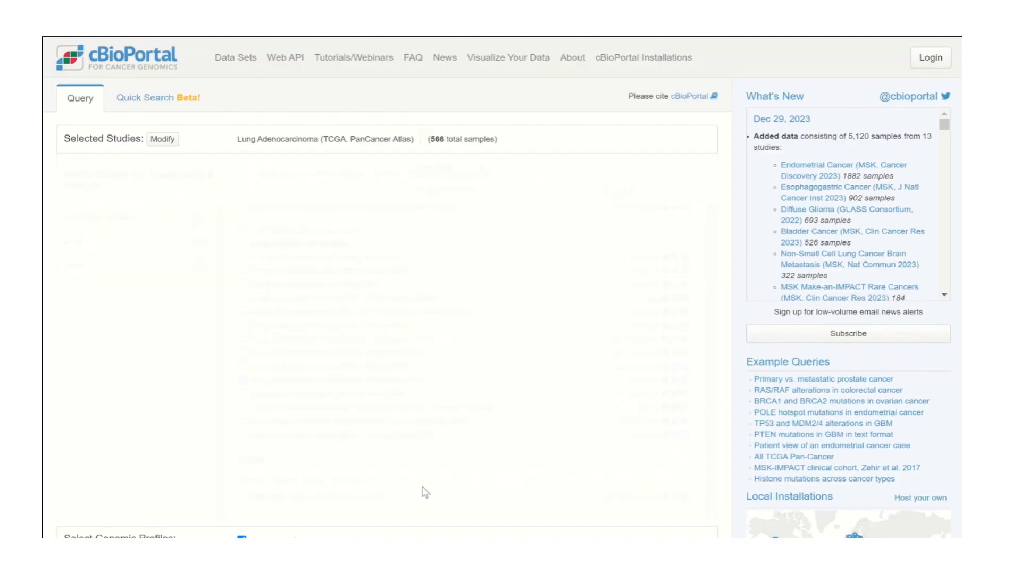
click(297, 395)
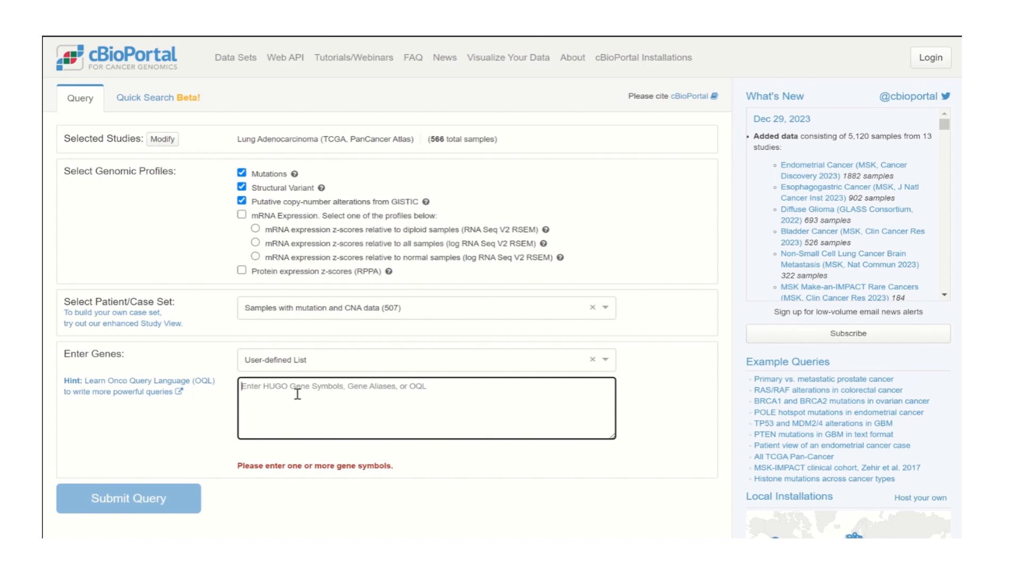
text(KEAP1)
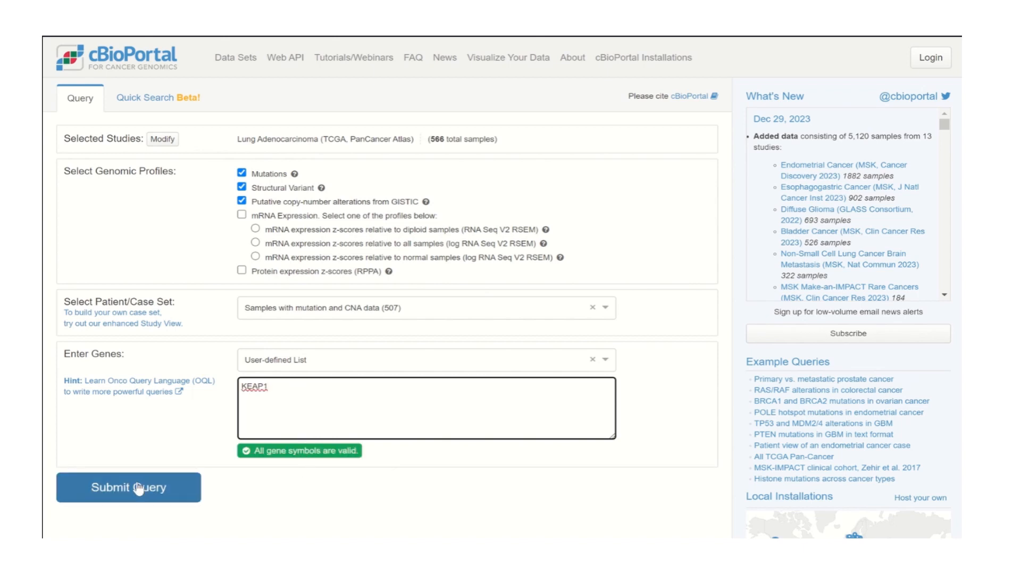
click(139, 489)
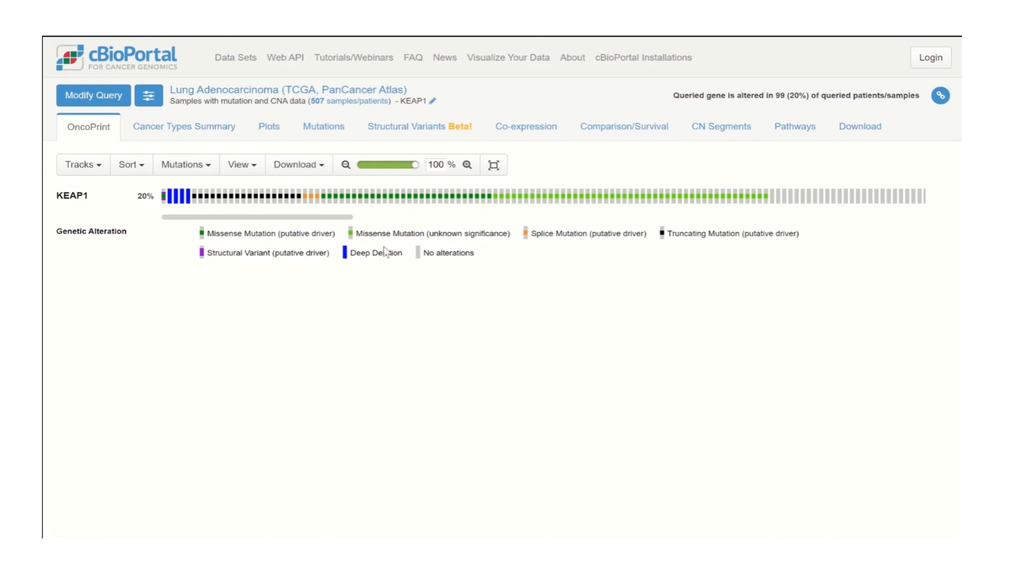
Open the KEAP1 plots, set the horizontal axis data type to Mutation and examine mRNA expression by mutation type
click(273, 130)
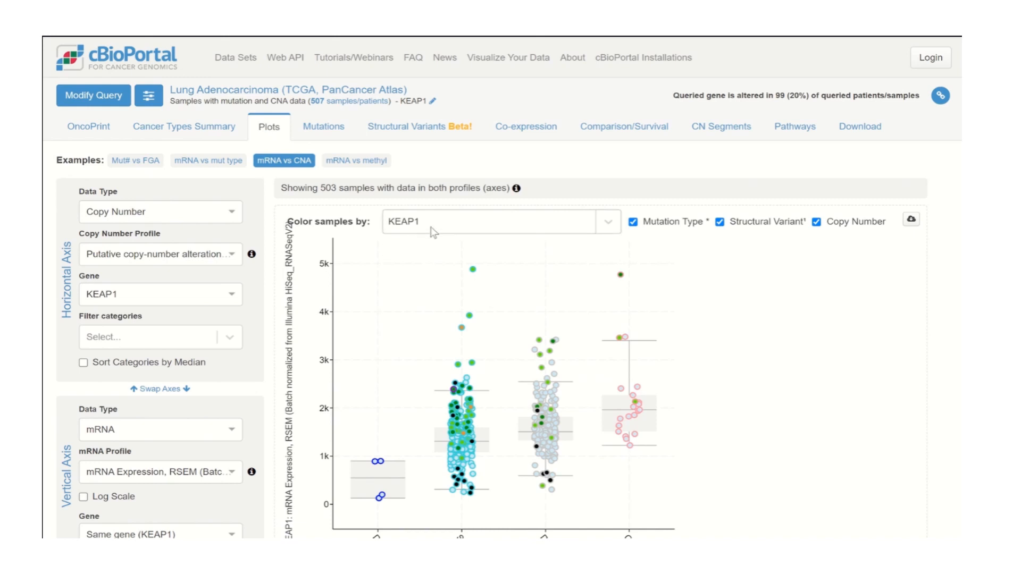
scroll(317, 287, down, 1)
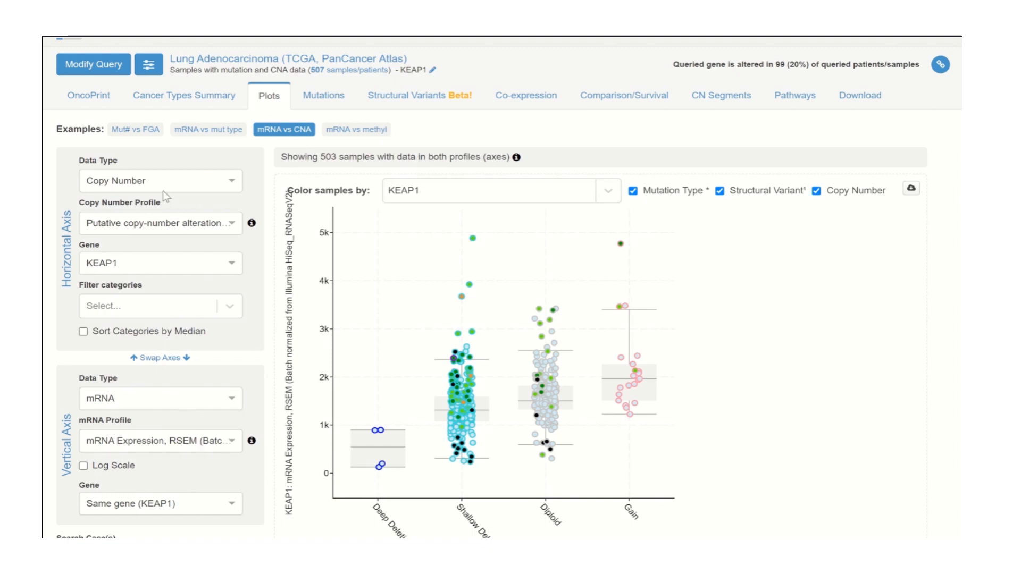
click(152, 180)
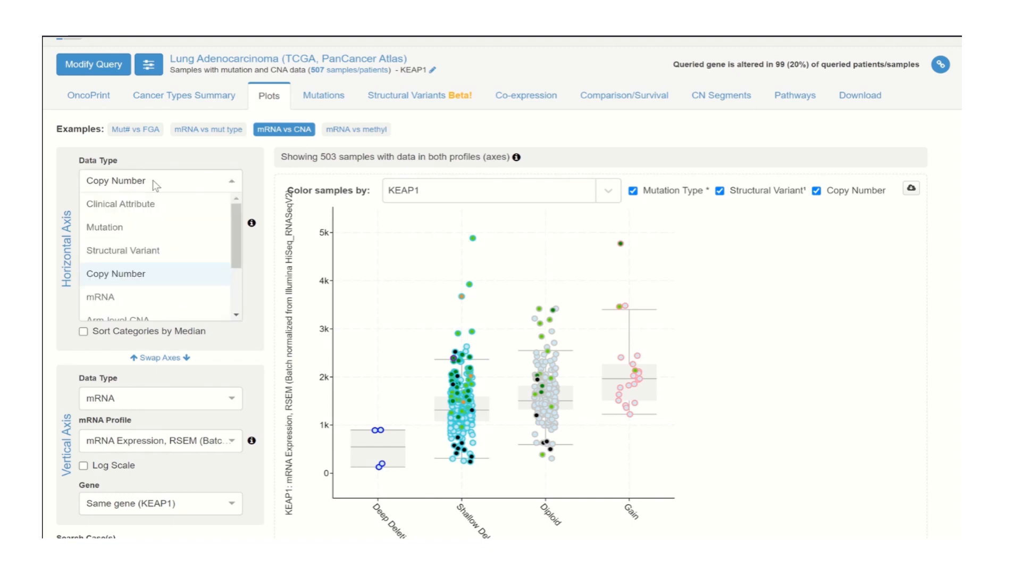
click(140, 233)
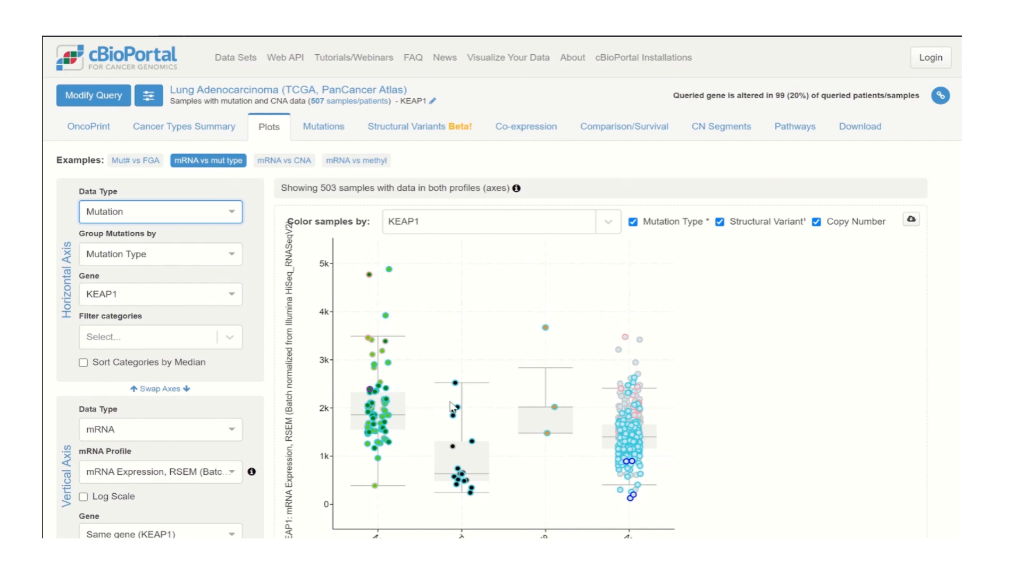
scroll(451, 408, down, 2)
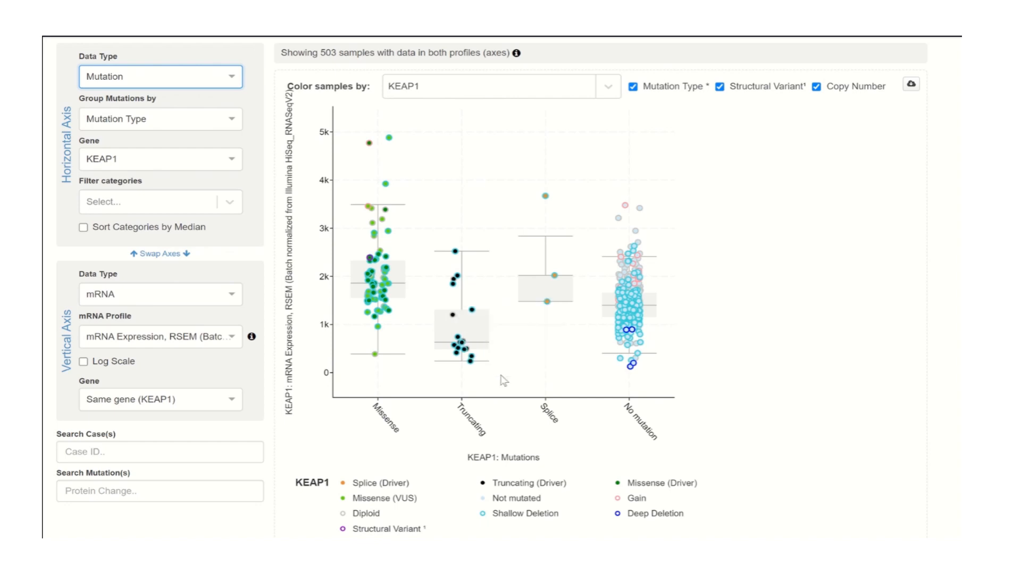
scroll(545, 383, up, 1)
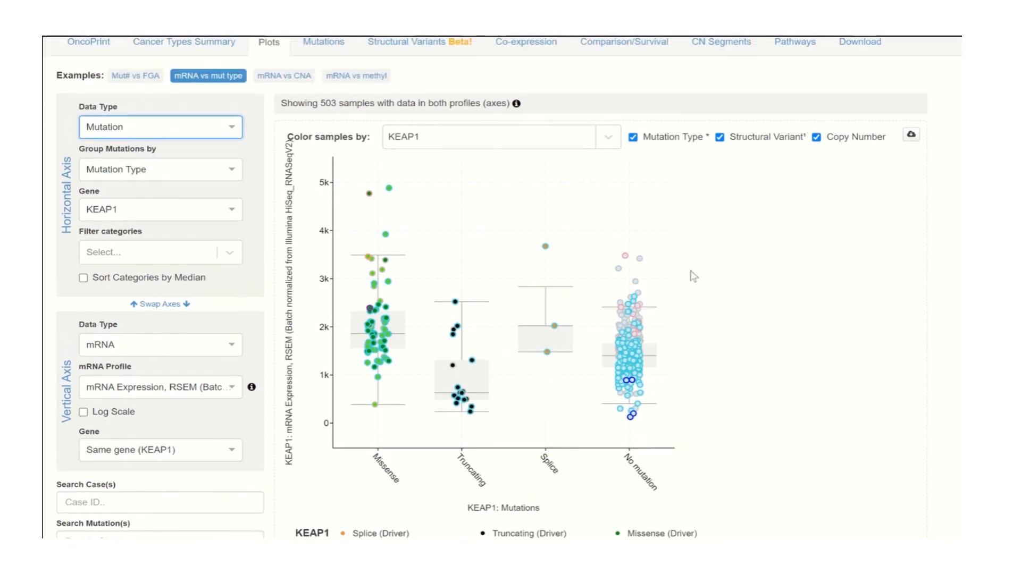
scroll(694, 276, up, 1)
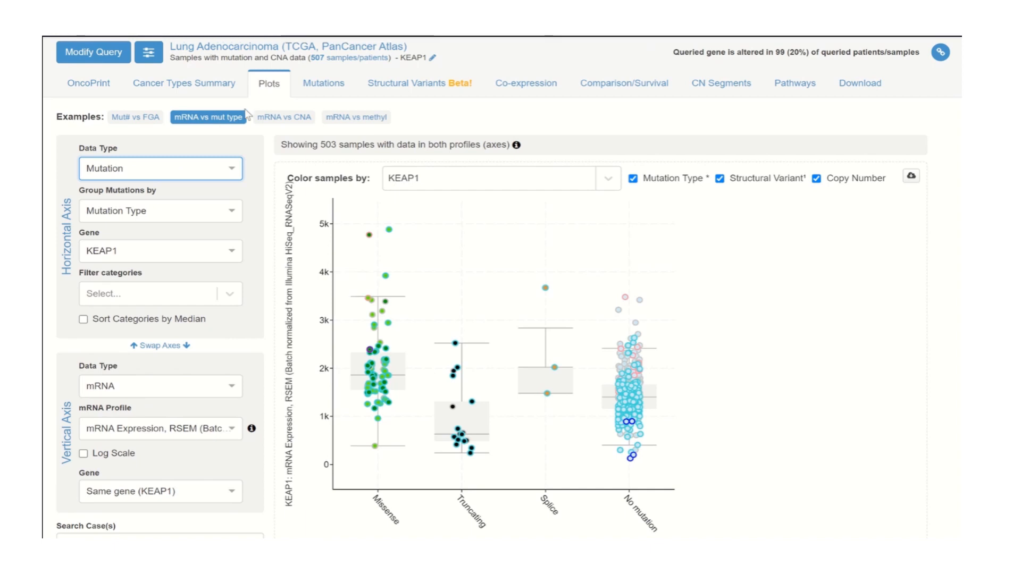
Set the plot's horizontal axis data type to Copy Number and examine KEAP1 mRNA expression by copy-number category
click(184, 169)
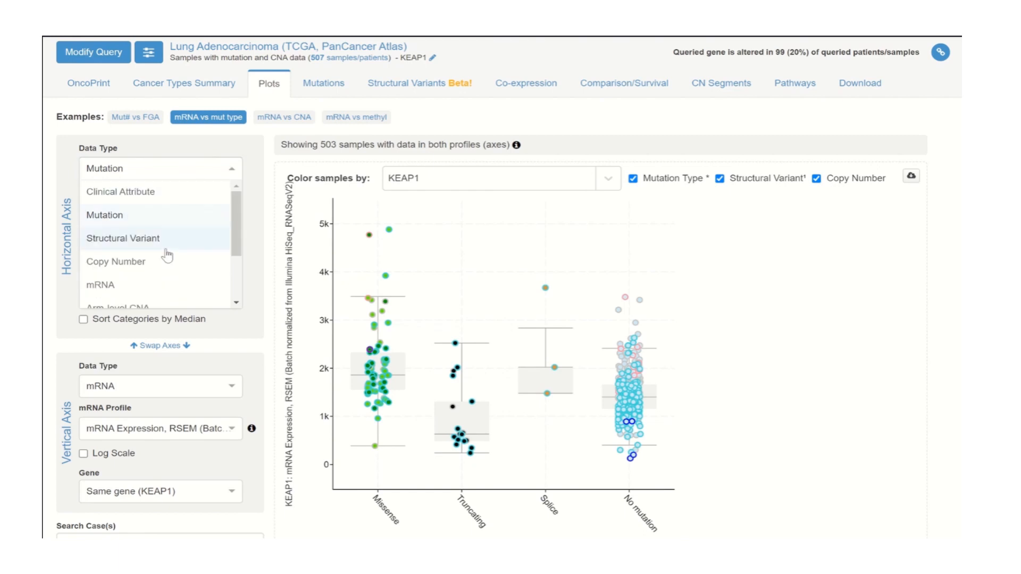
click(141, 262)
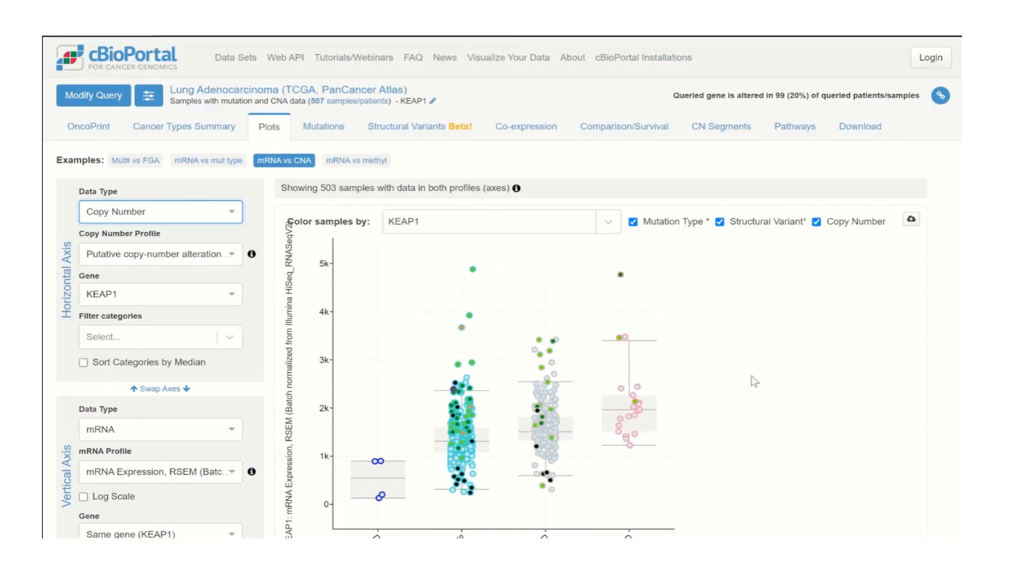
scroll(746, 432, down, 2)
scroll(746, 433, down, 1)
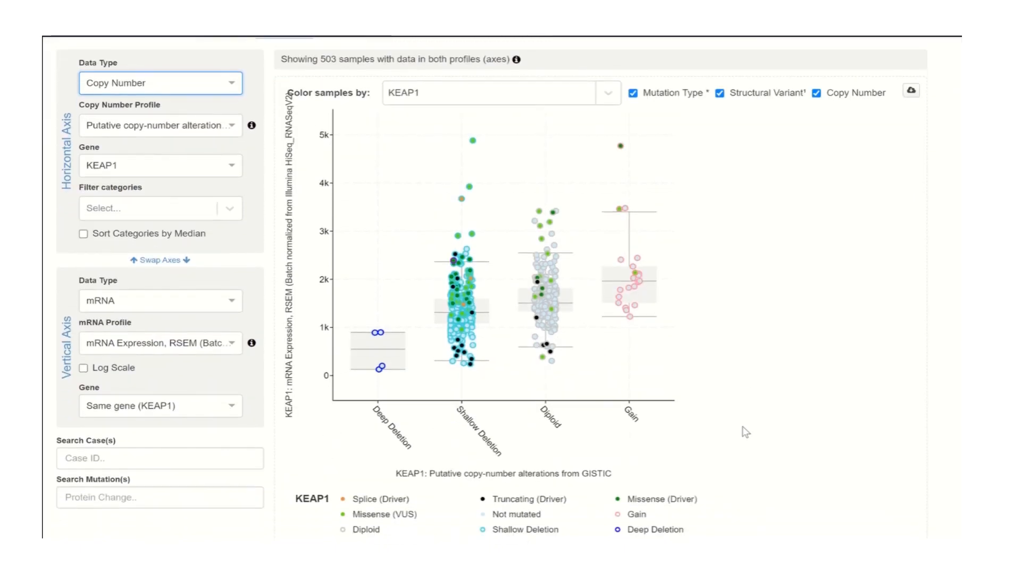
Set the plot's horizontal axis to the clinical attribute Sex and examine KEAP1 mRNA expression by sex
scroll(745, 433, up, 1)
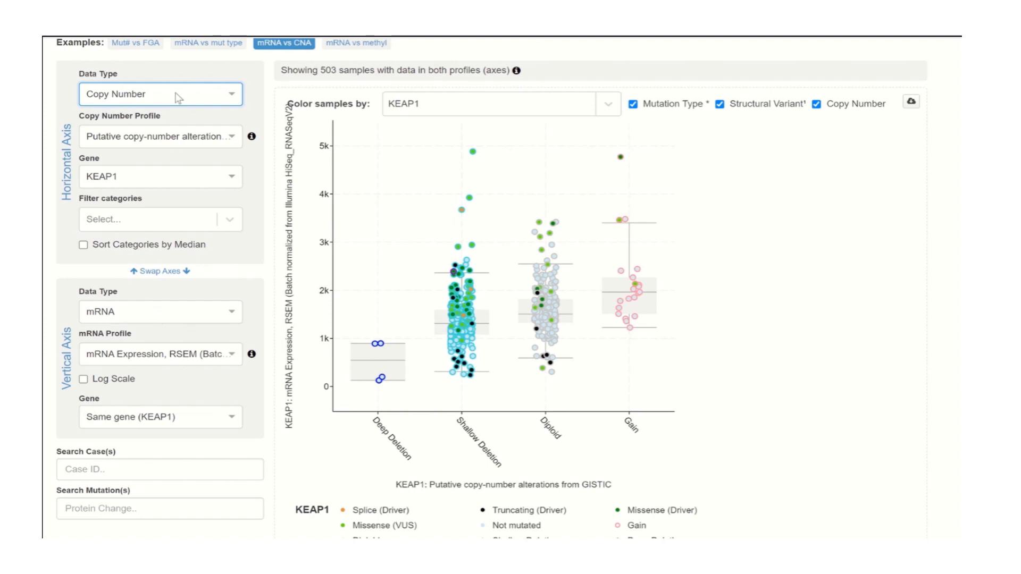
click(146, 103)
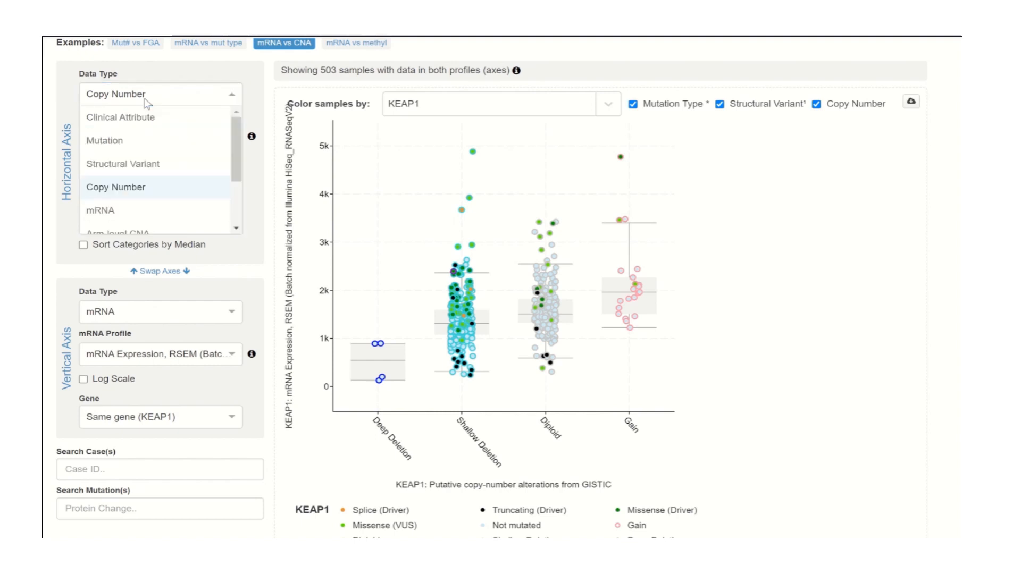
click(141, 125)
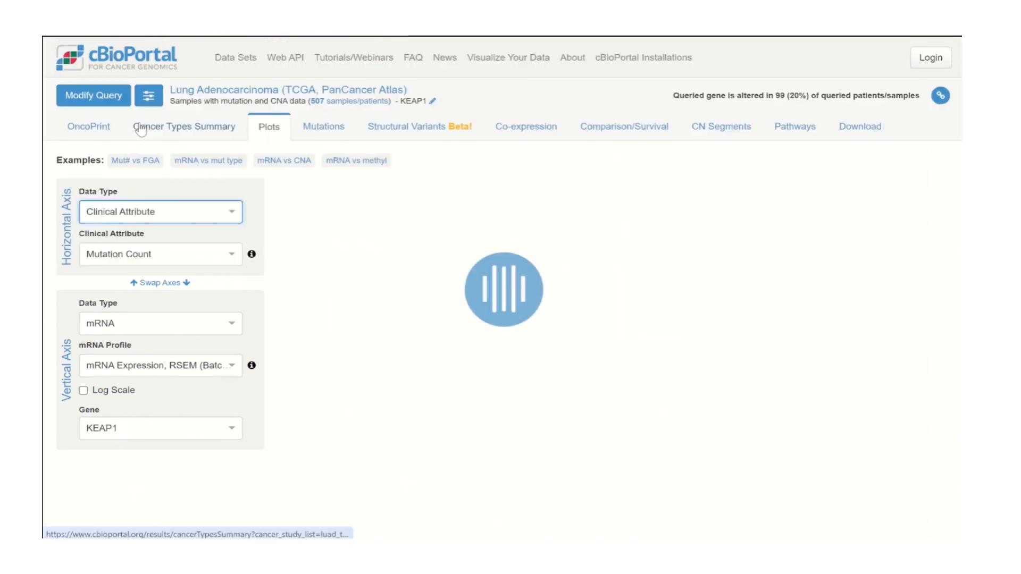
click(142, 256)
text(sex)
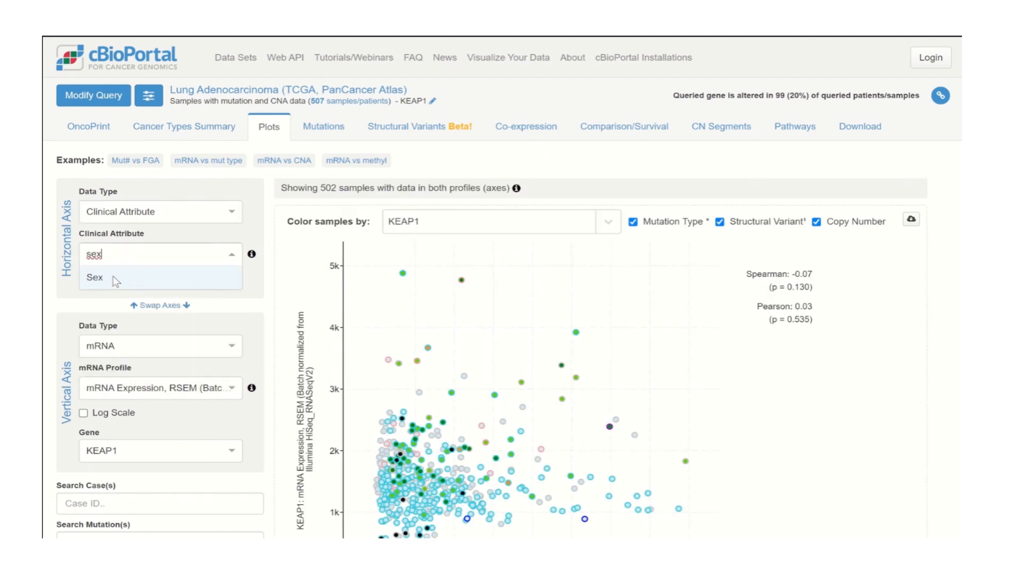
click(113, 278)
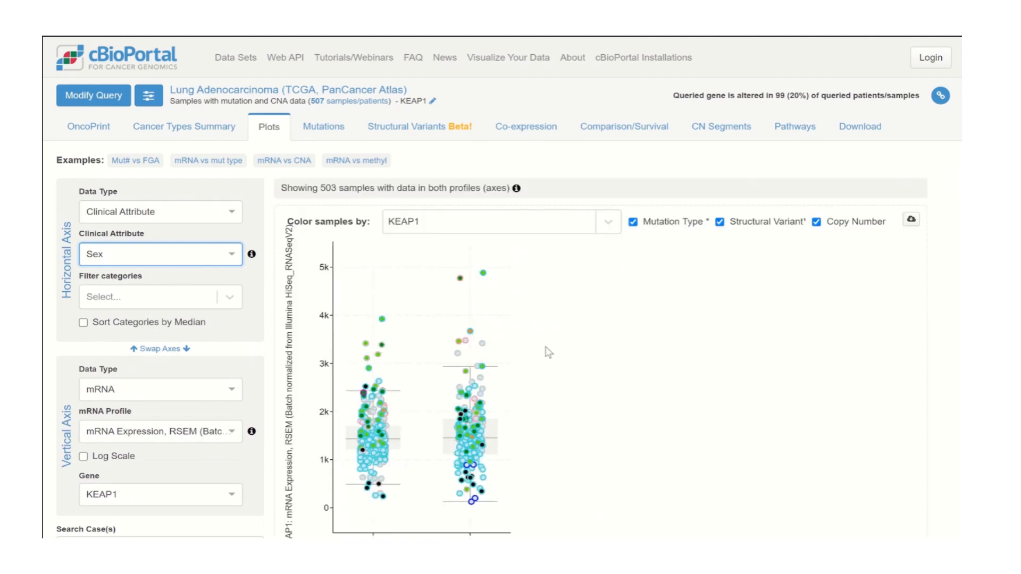
scroll(593, 391, down, 2)
scroll(596, 392, down, 1)
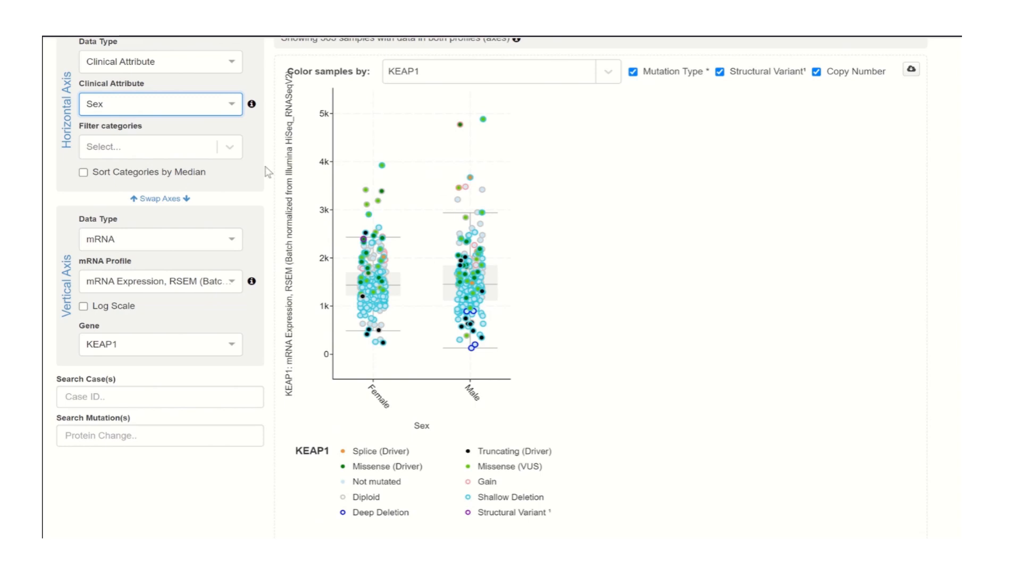
scroll(267, 172, up, 2)
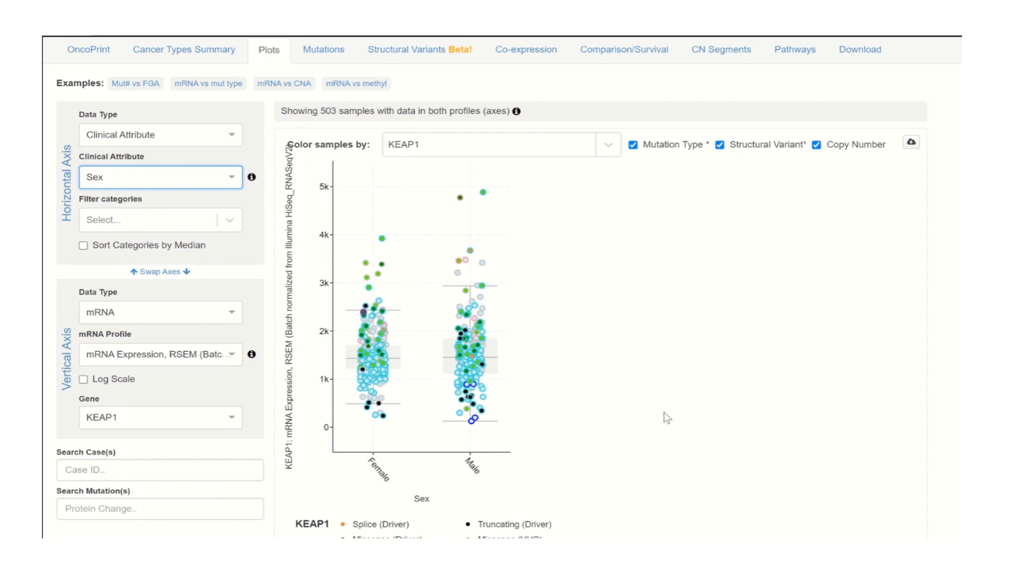
click(129, 138)
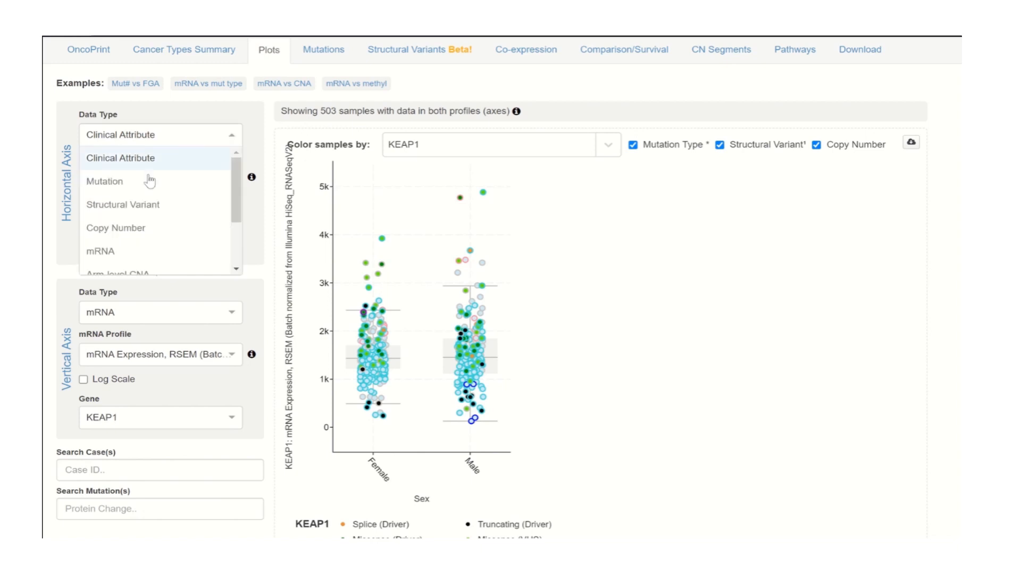
scroll(151, 213, down, 1)
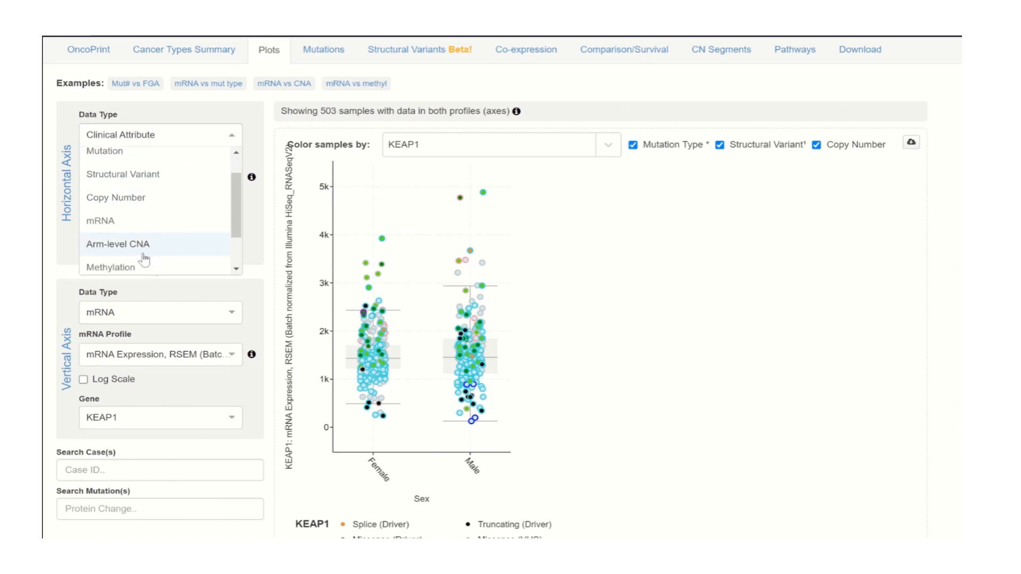
scroll(143, 259, down, 2)
scroll(163, 203, up, 3)
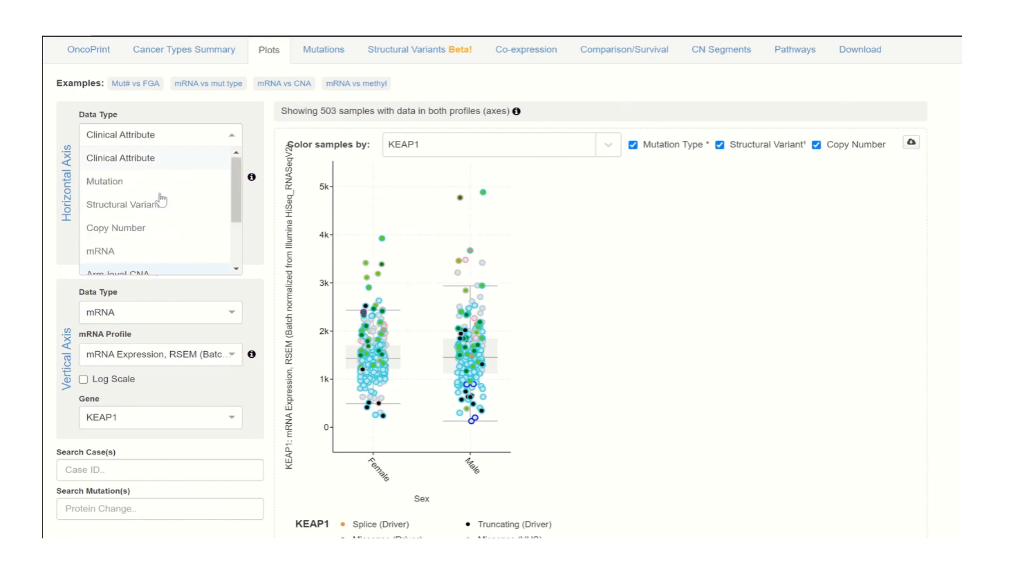
click(650, 269)
scroll(646, 339, down, 1)
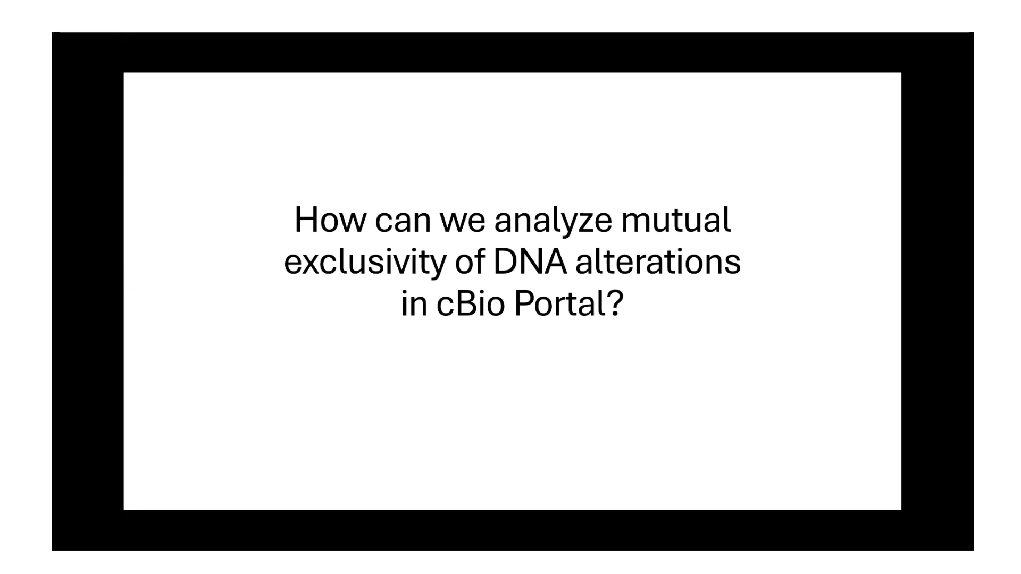
Find studies matching "lung adeno", select Lung Adenocarcinoma (TCGA, PanCancer Atlas) and start a query by gene
mouse_move(158, 503)
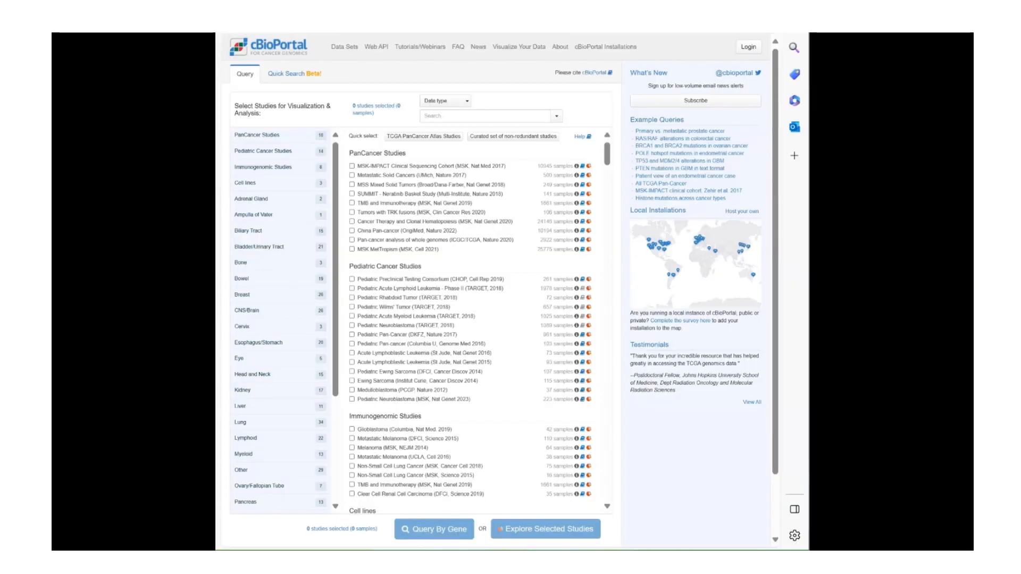
click(506, 119)
text(lung )
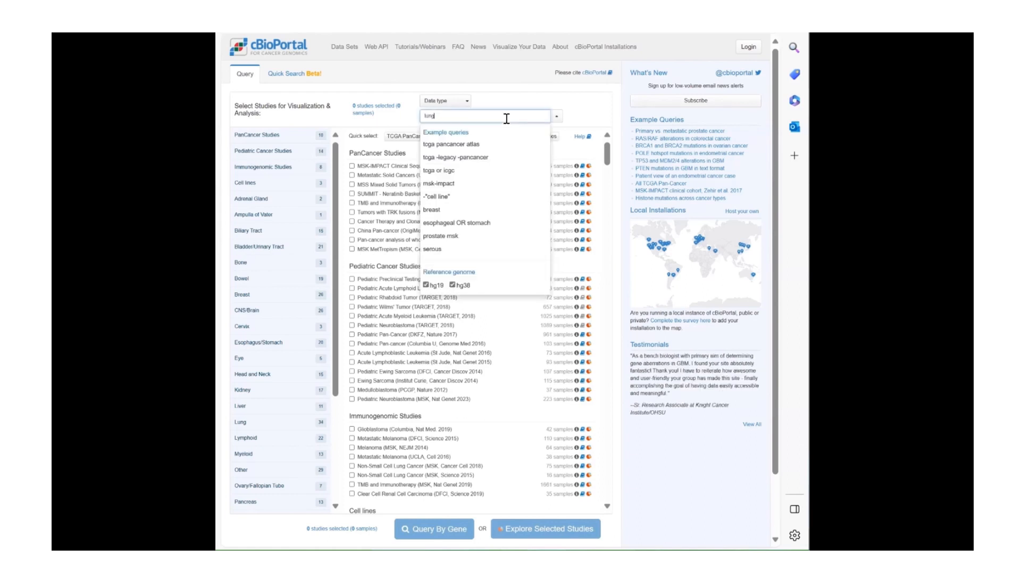
text(ad)
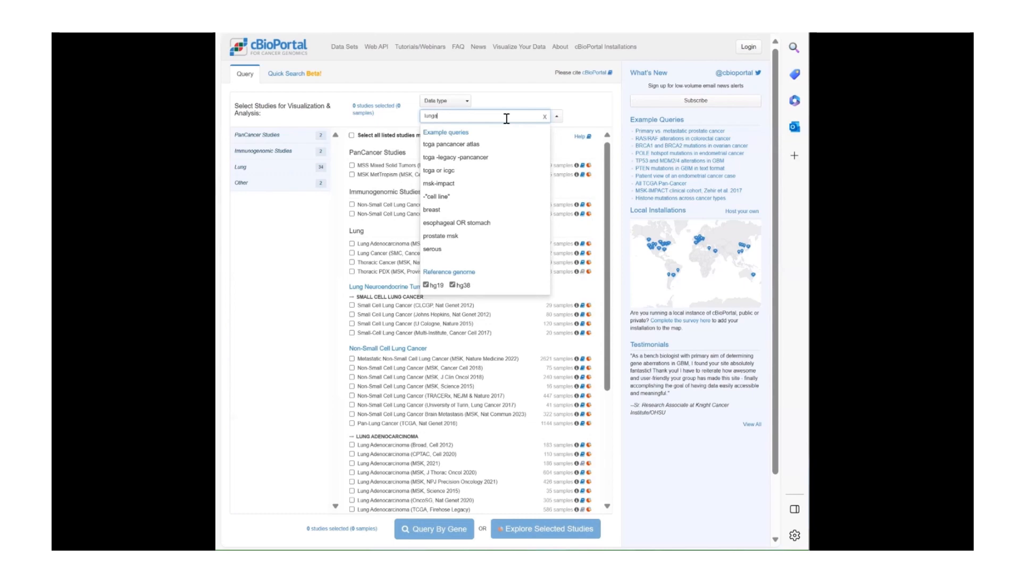
text(eno)
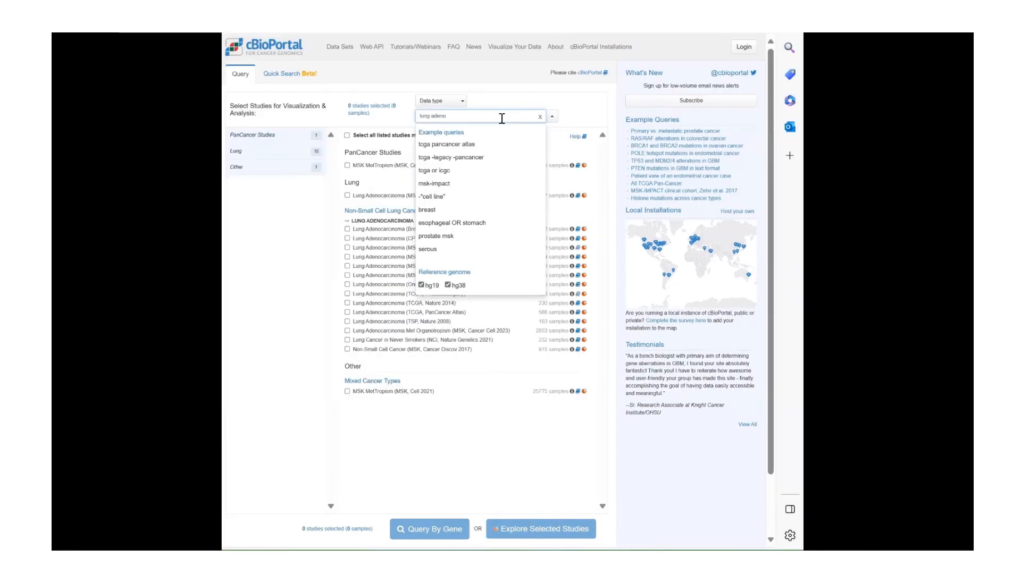
click(497, 319)
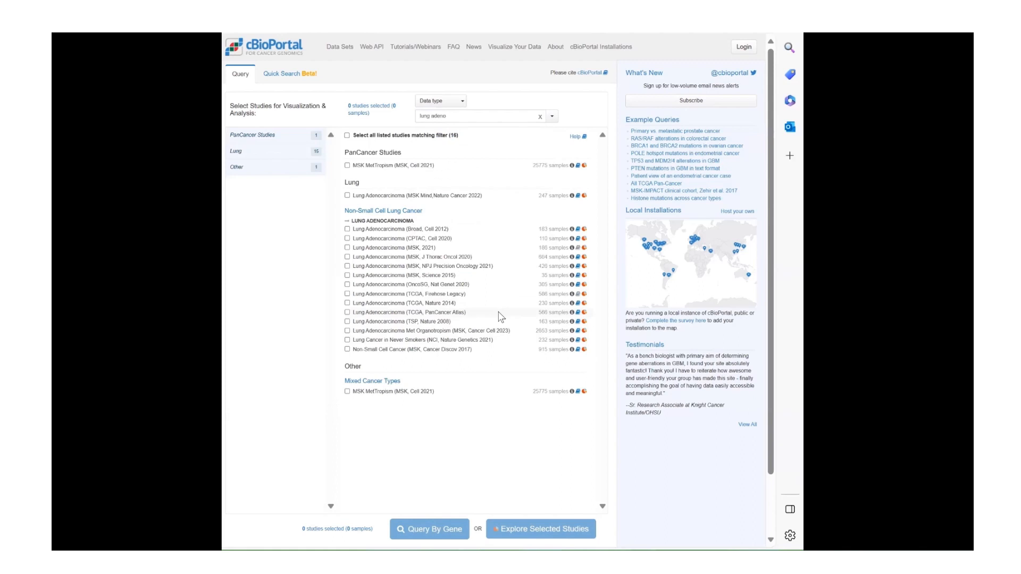
click(454, 314)
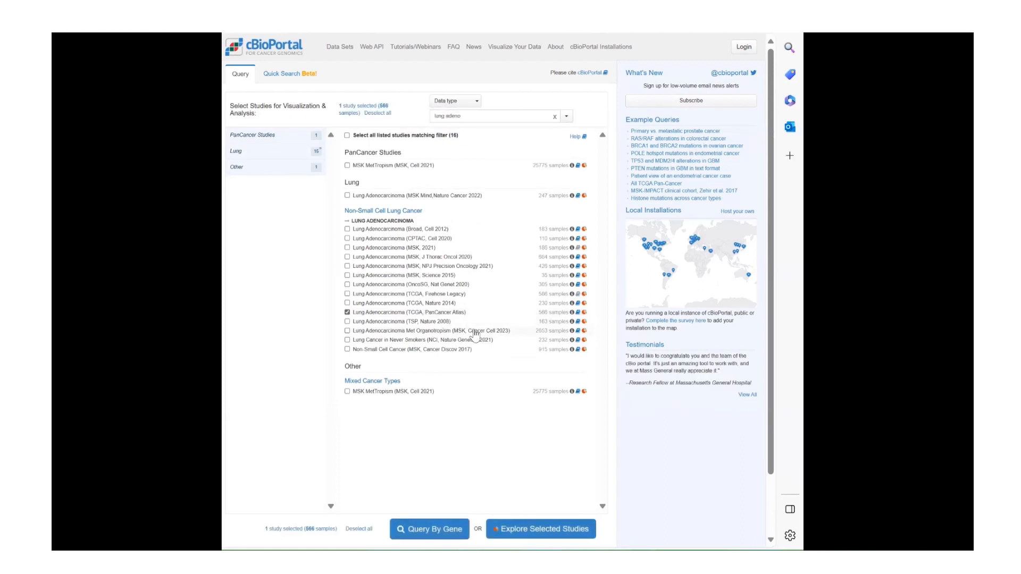
click(444, 529)
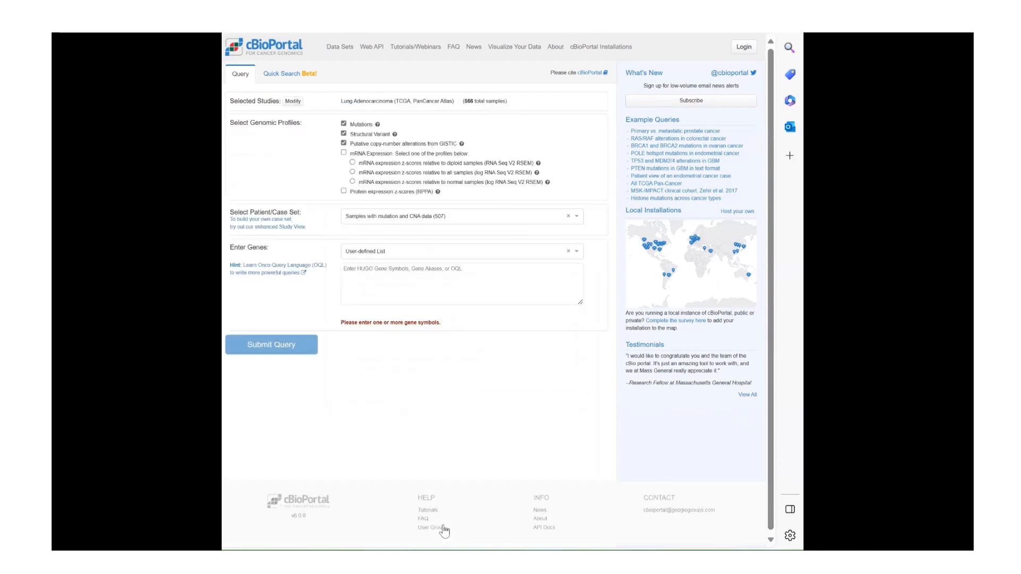
Query TP53, KEAP1 and KRAS in the samples with mutation and CNA data
click(470, 289)
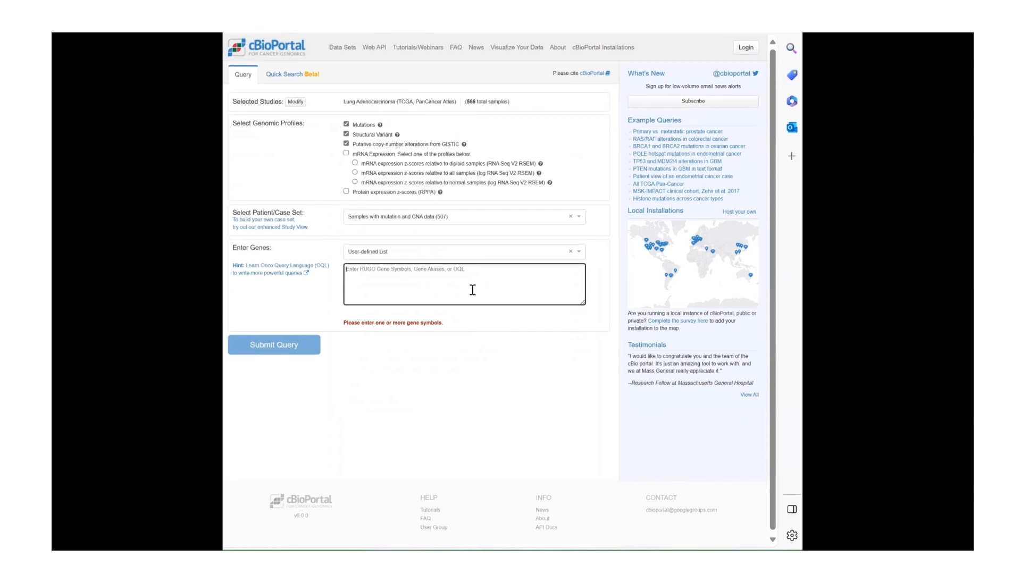
text(TP5)
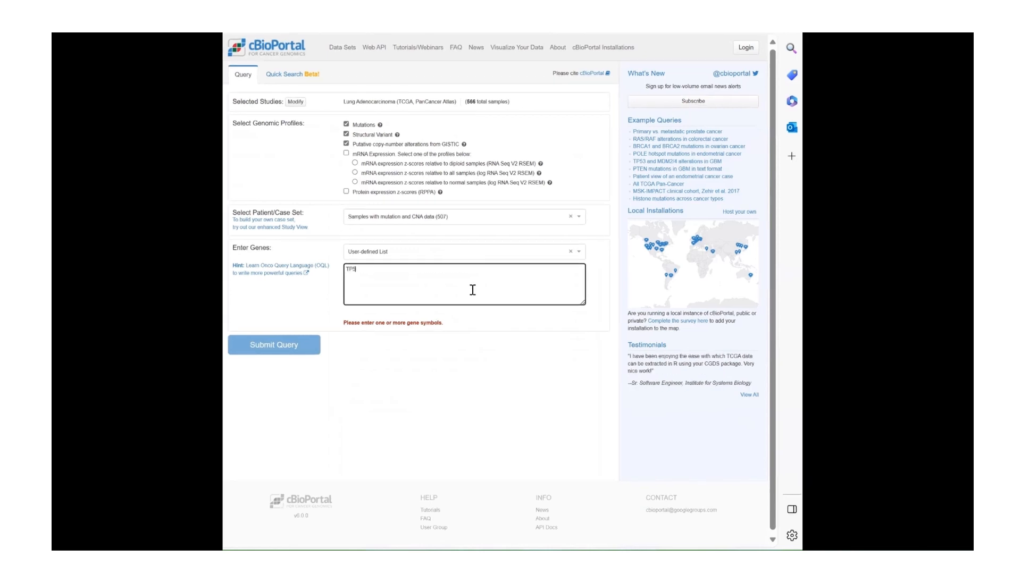
text(3, KEAP1)
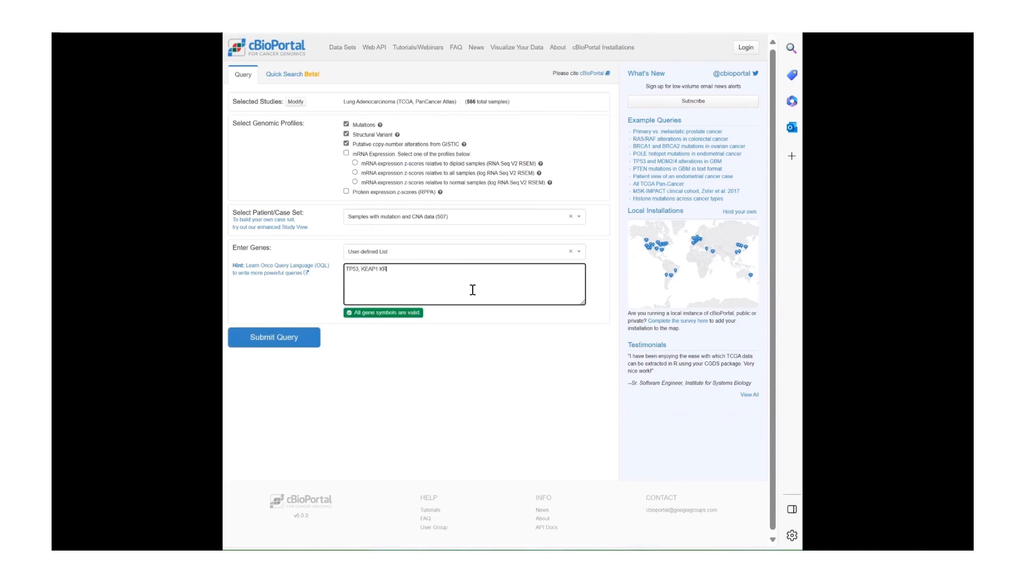
text(, KRAS)
click(292, 341)
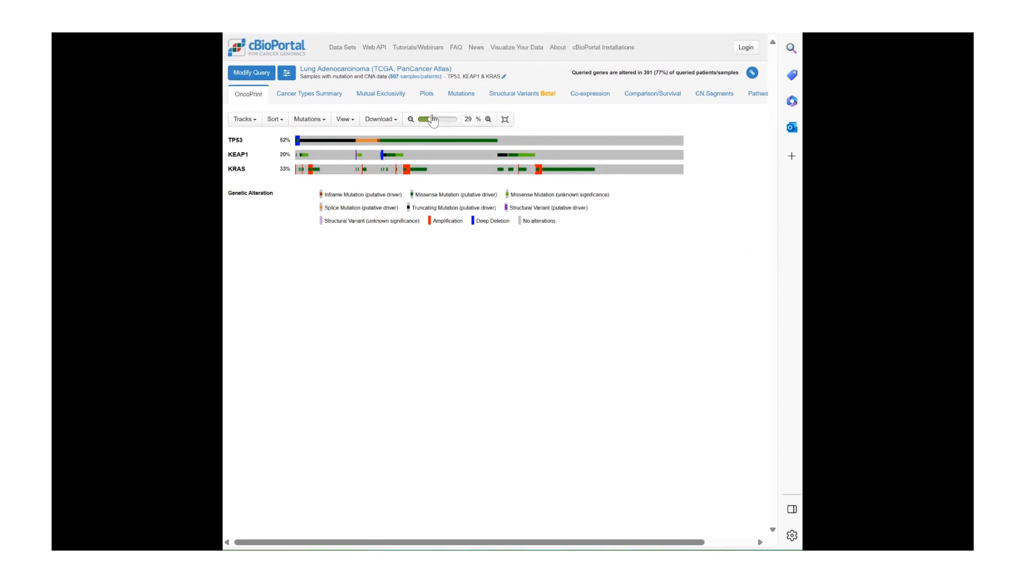
Adjust the OncoPrint zoom and inspect how TP53, KEAP1 and KRAS alterations overlap across the samples
drag(433, 120, 447, 121)
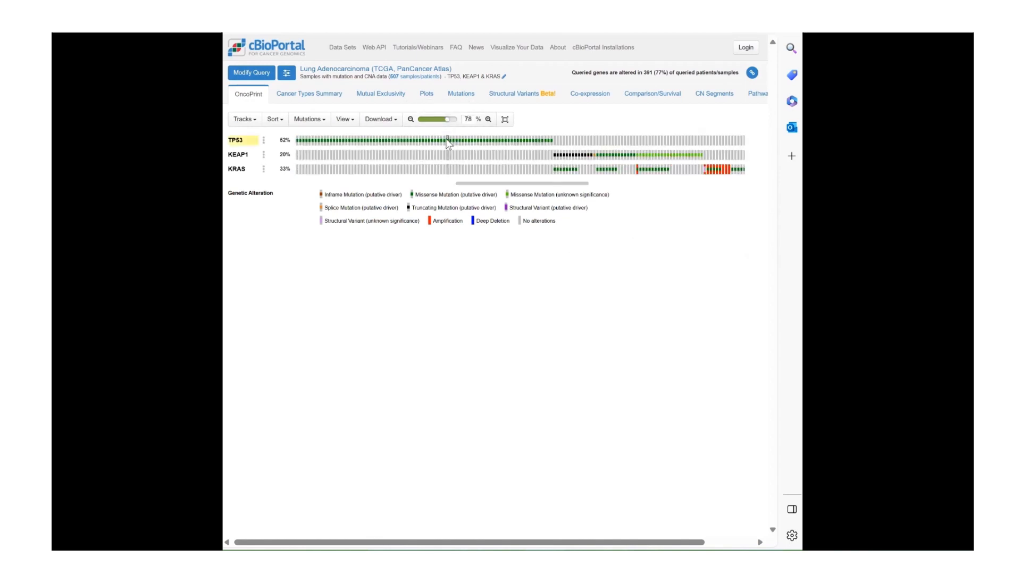
mouse_move(447, 140)
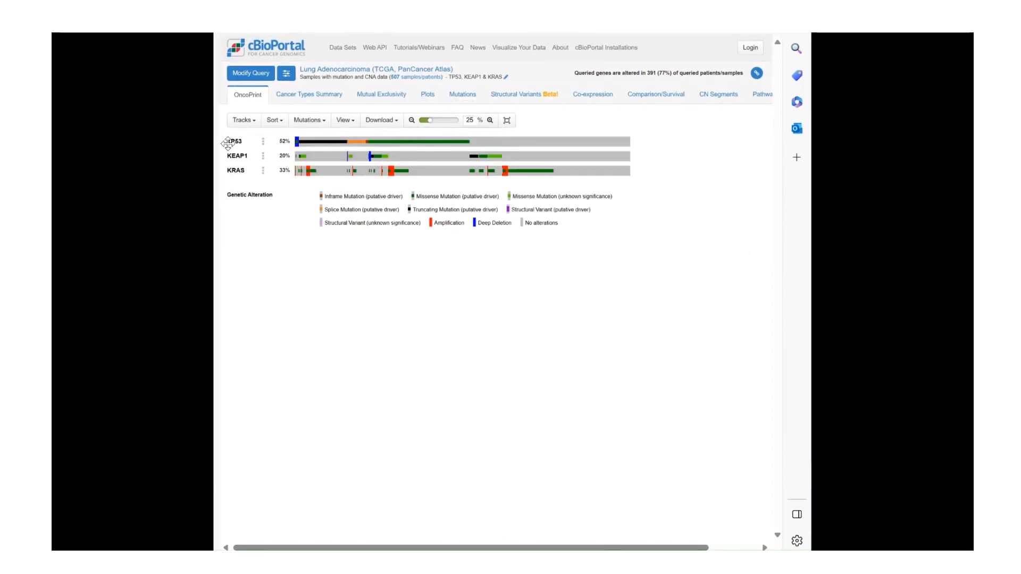
mouse_move(238, 142)
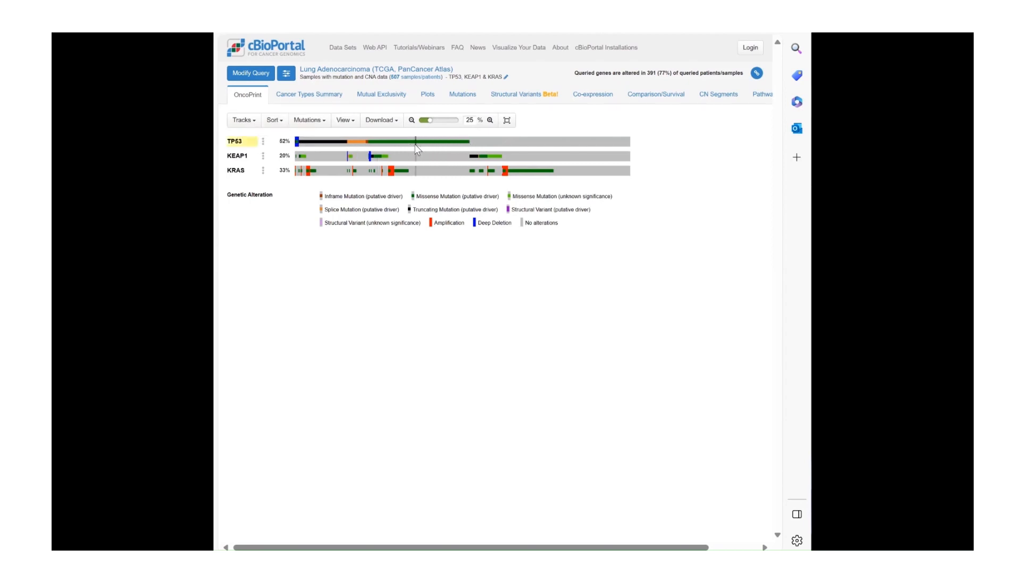
mouse_move(418, 142)
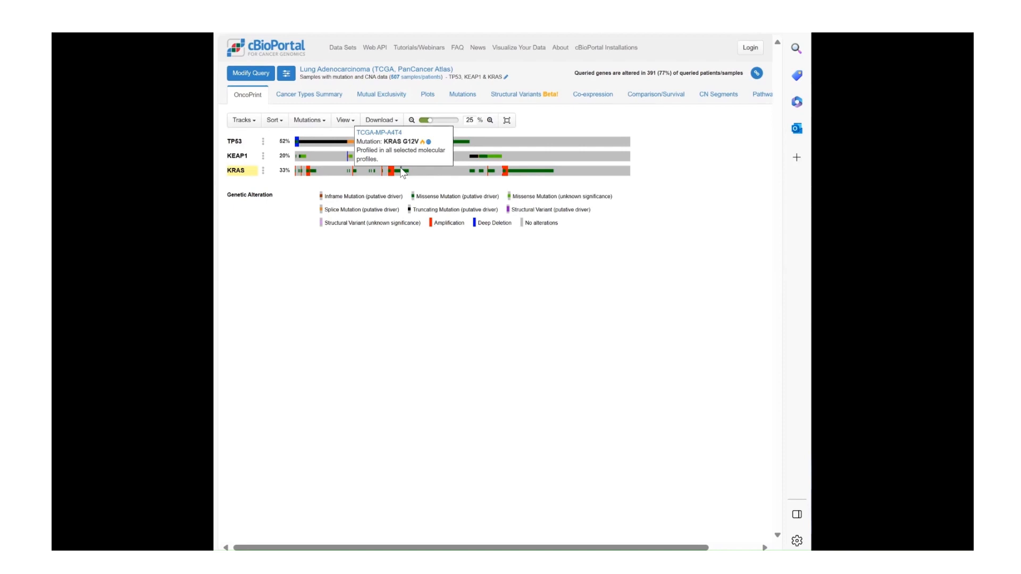
Open the mutual exclusivity analysis and restrict its table to mutually exclusive gene pairs, leaving out co-occurrence
click(394, 96)
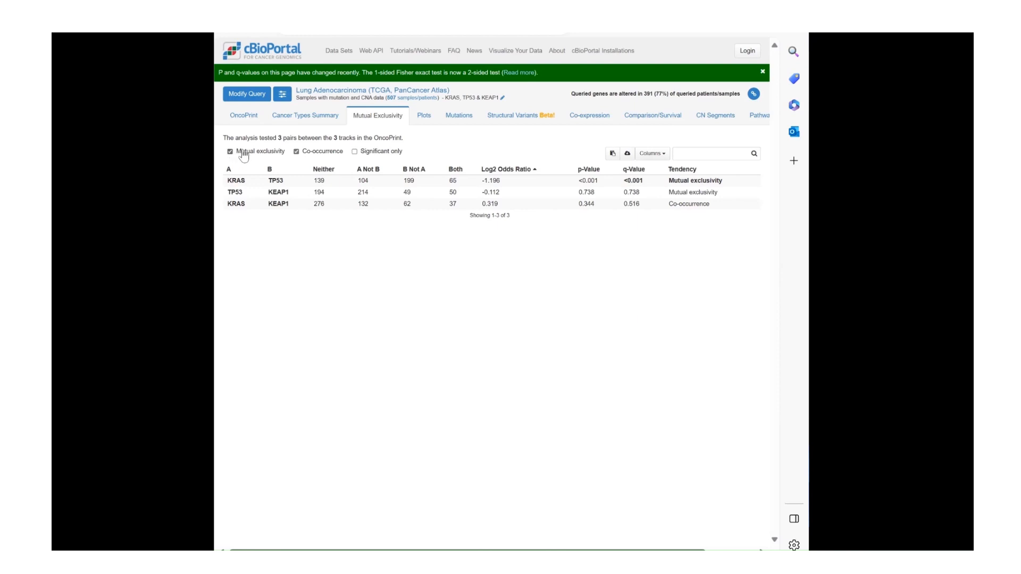
click(312, 154)
click(261, 153)
click(262, 153)
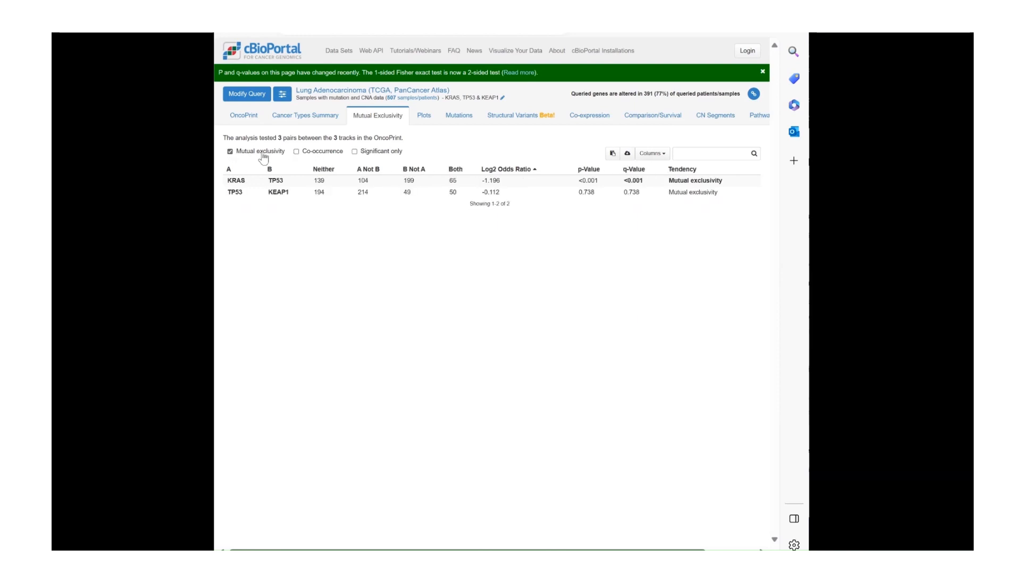
click(306, 154)
click(307, 154)
click(658, 156)
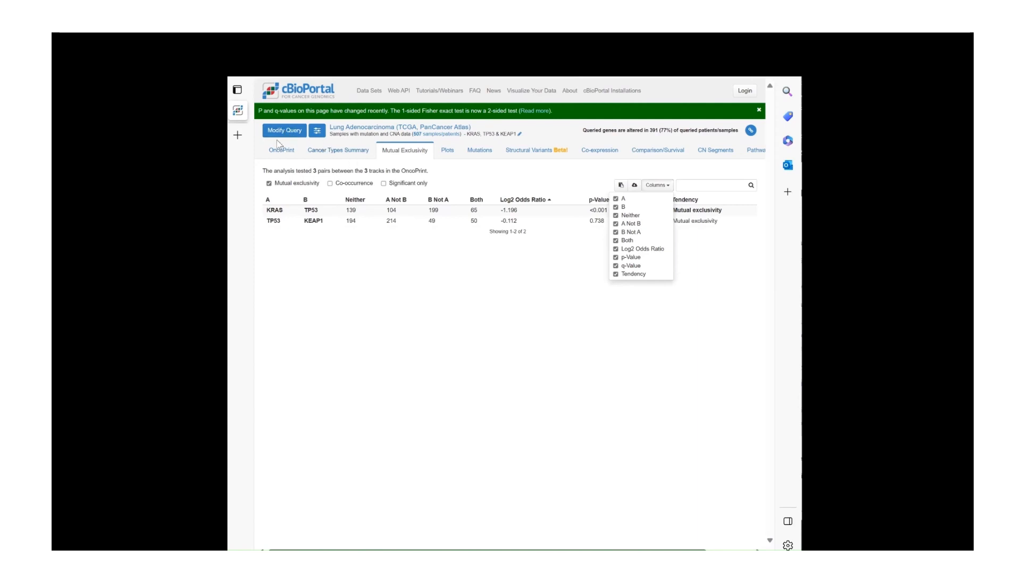
Add TTN to the queried genes KRAS, TP53 and KEAP1 and resubmit the query
click(519, 135)
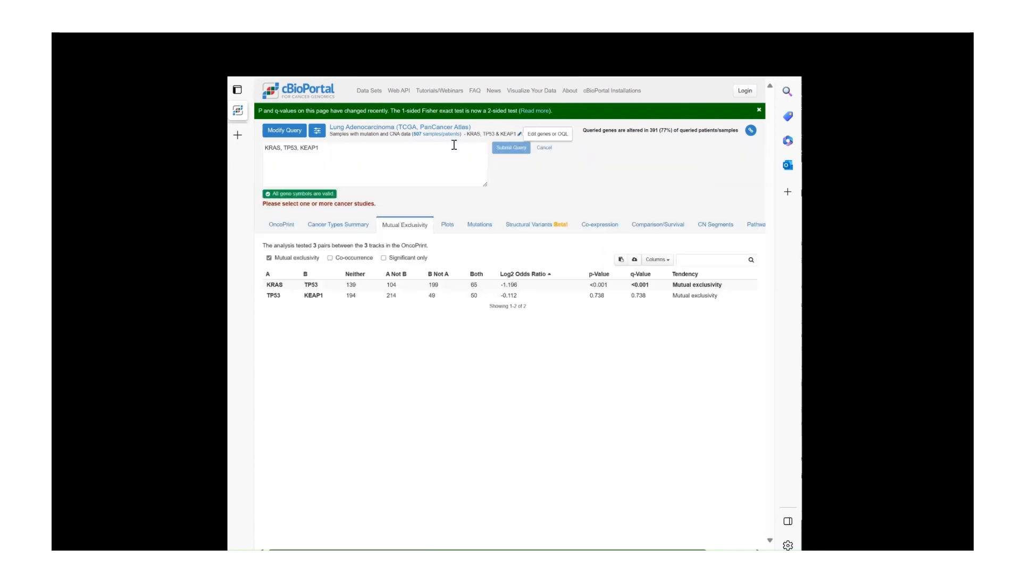
text(, TTN)
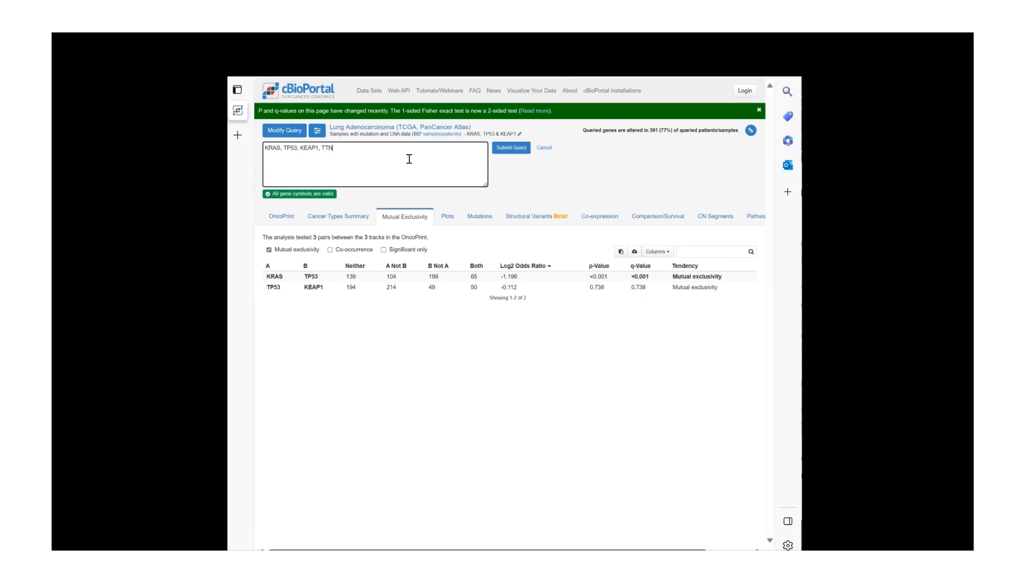
click(515, 151)
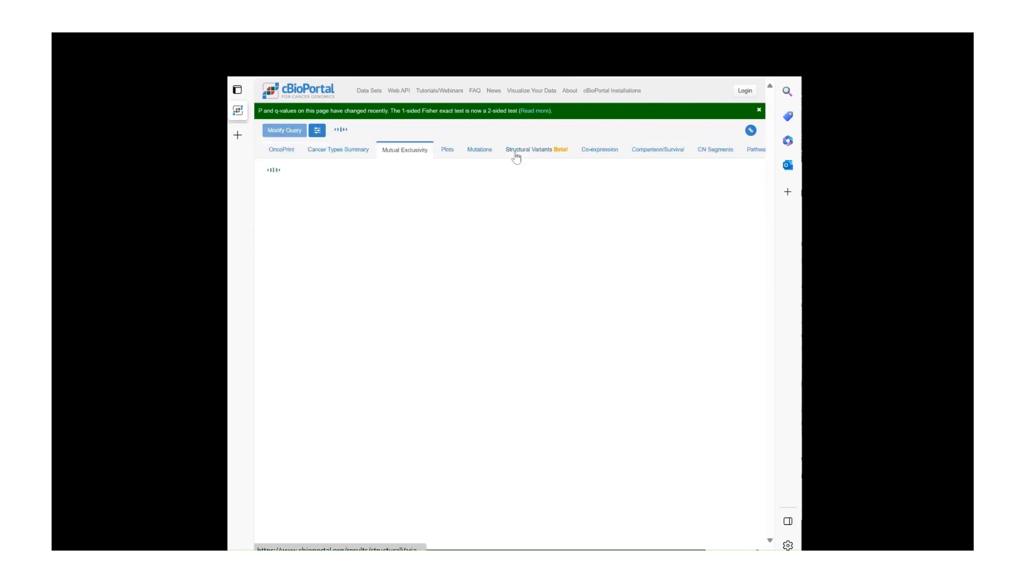